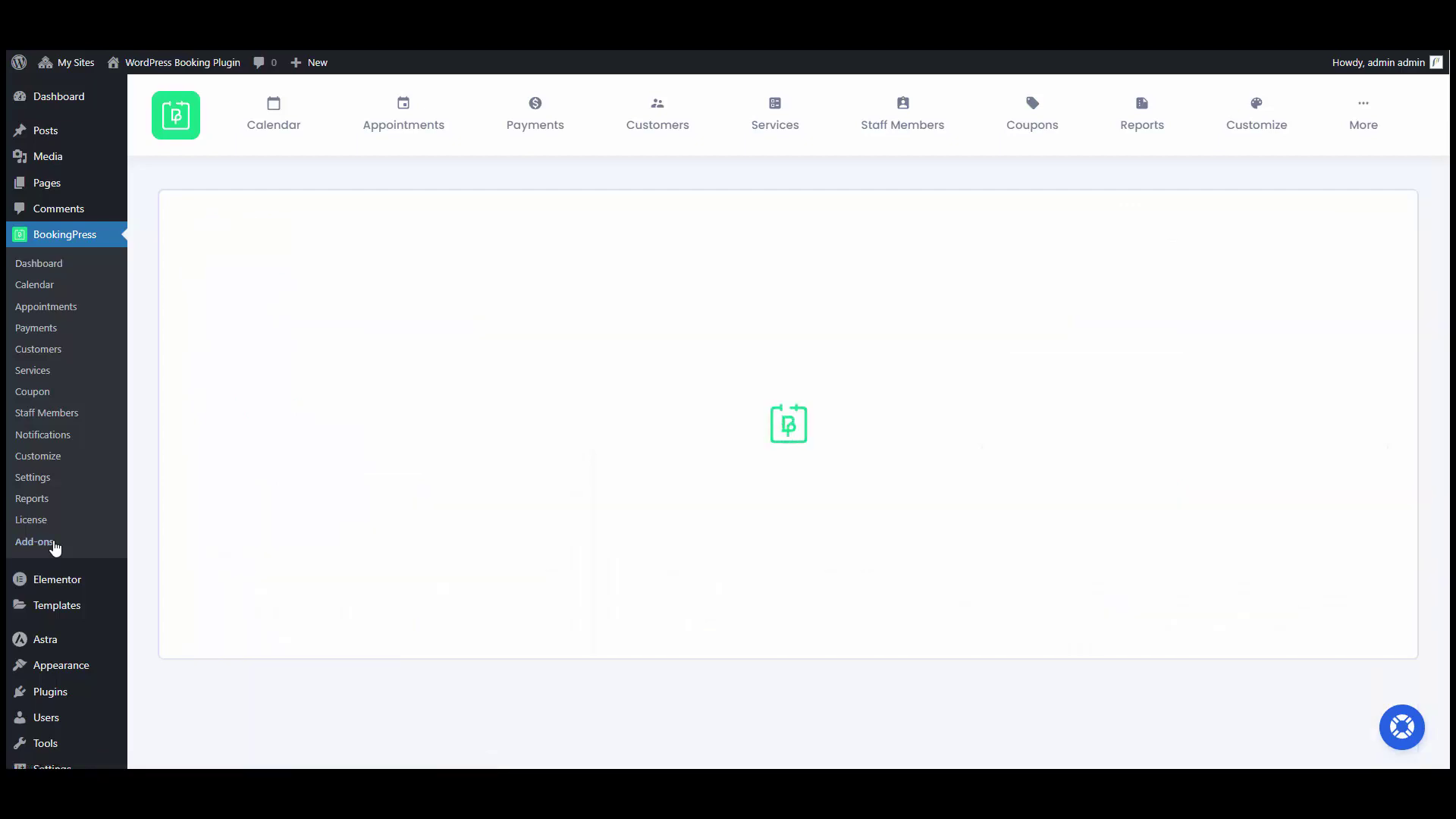
Activate the Location Addon card on the BookingPress Add-ons page.
scroll(689, 413, "down", 12)
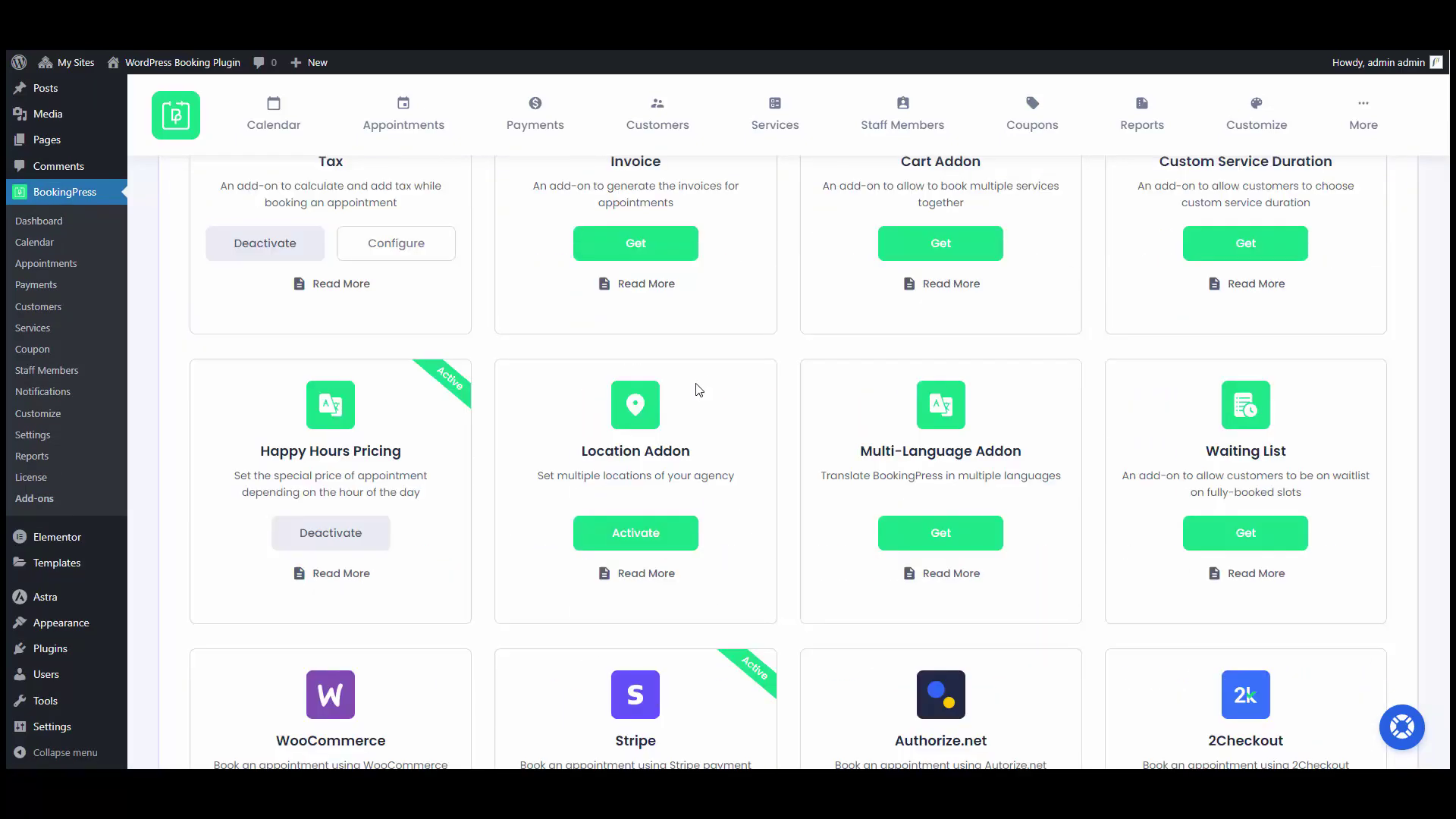
scroll(699, 389, "down", 1)
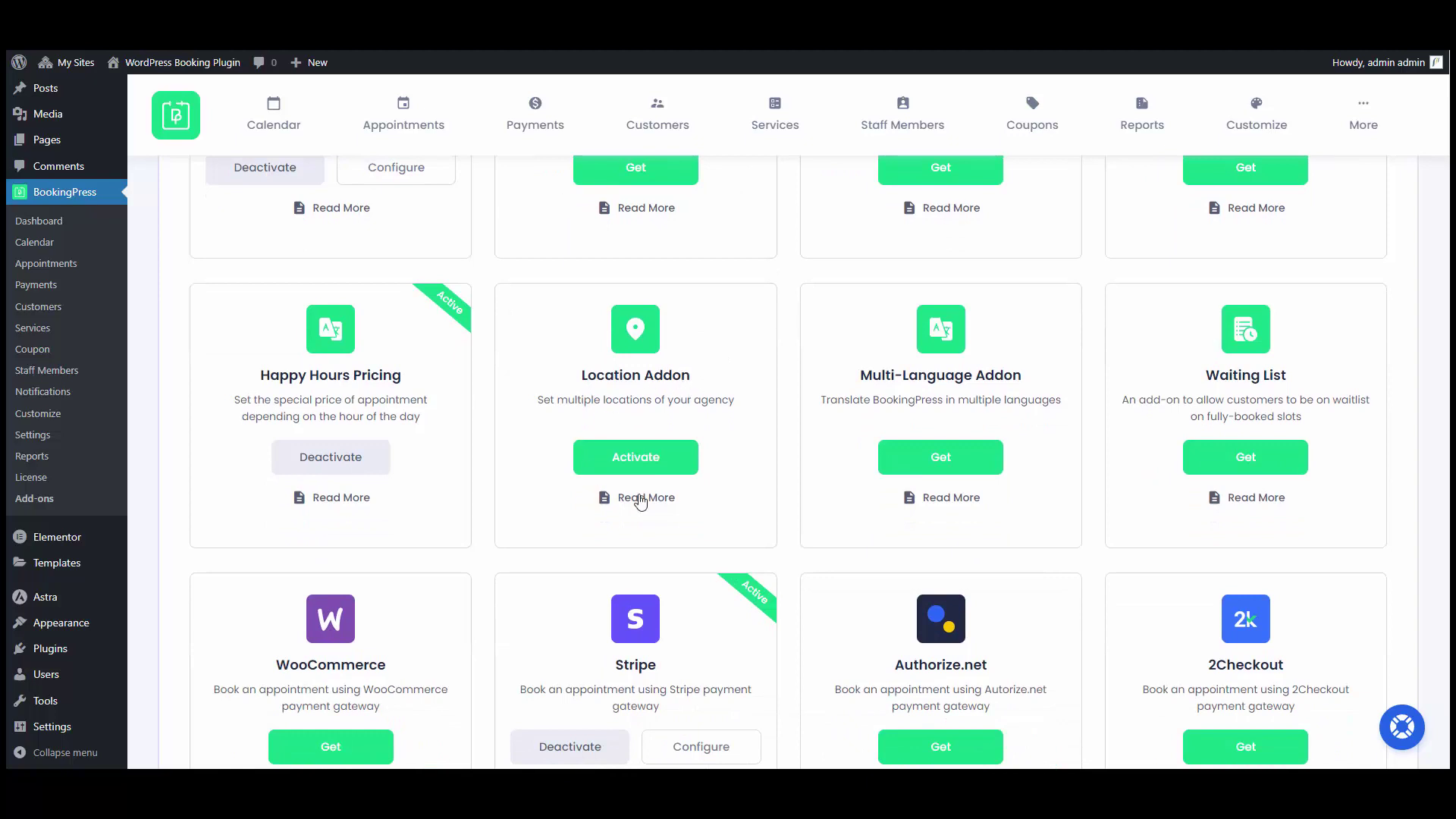
left_click(613, 456)
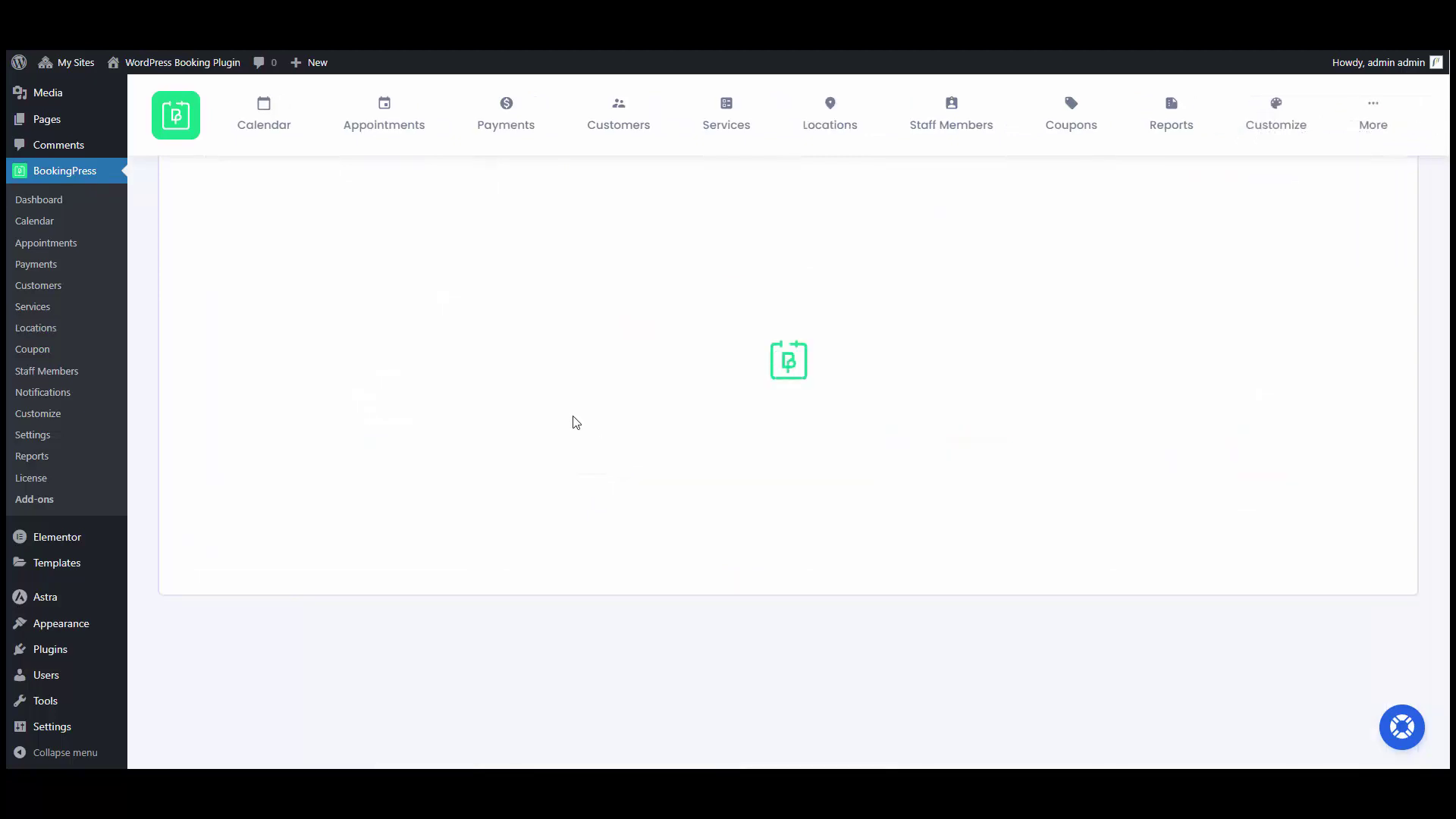
Add a new location named 'Al Ain' with its phone number, address and description.
left_click(838, 142)
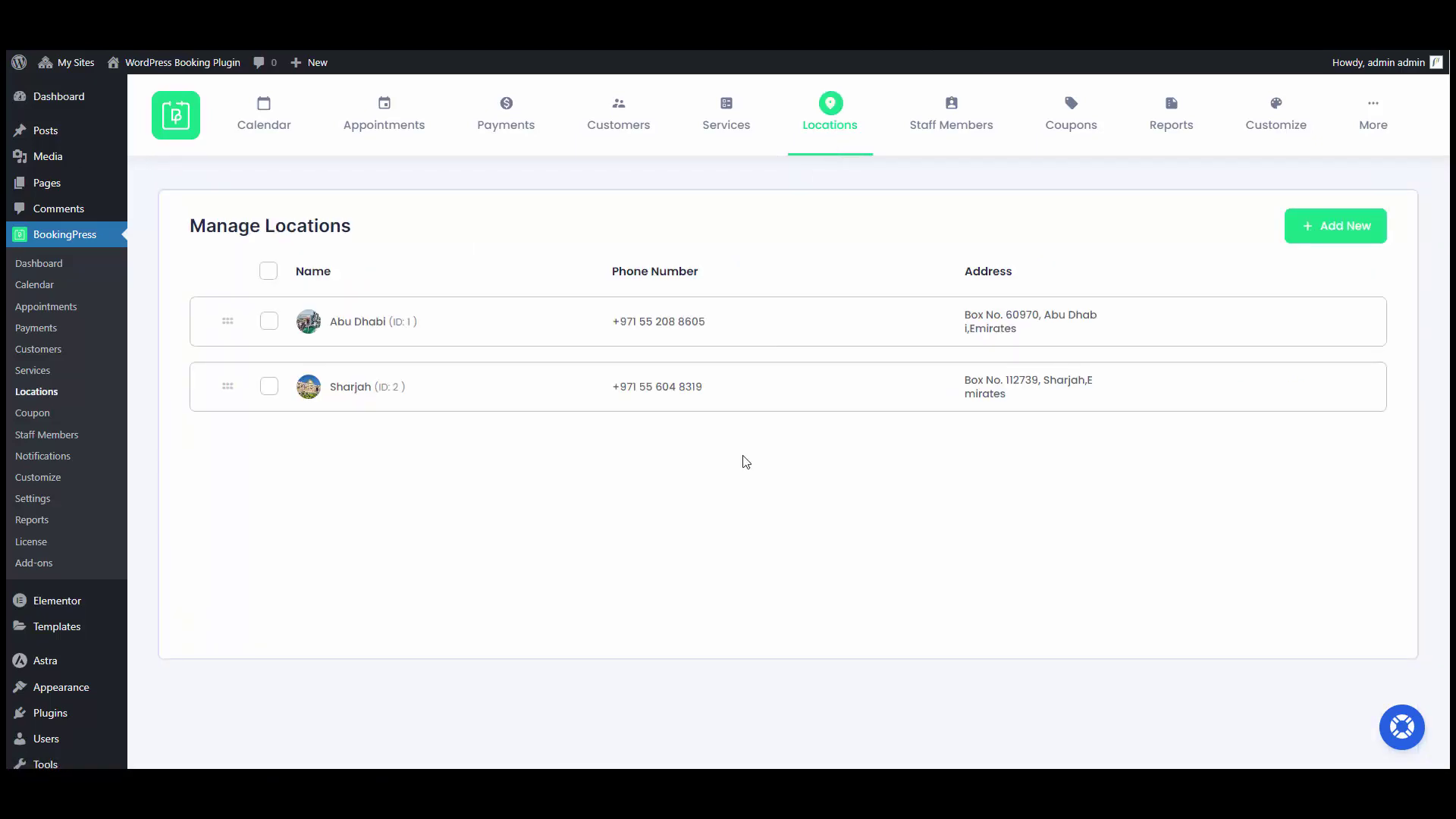
left_click(1339, 227)
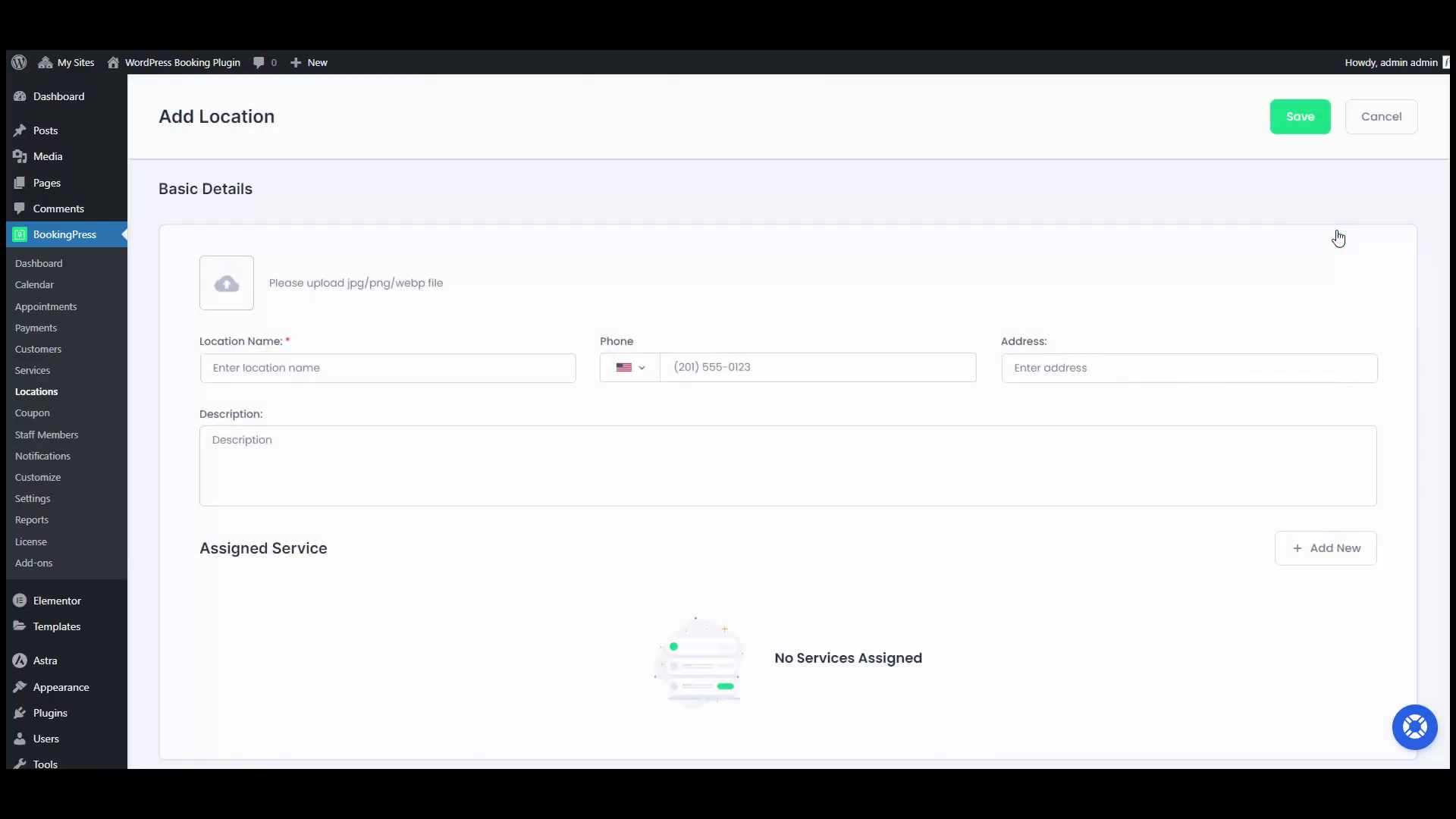
left_click(510, 369)
key("ctrl+v")
key("Tab")
key("Tab")
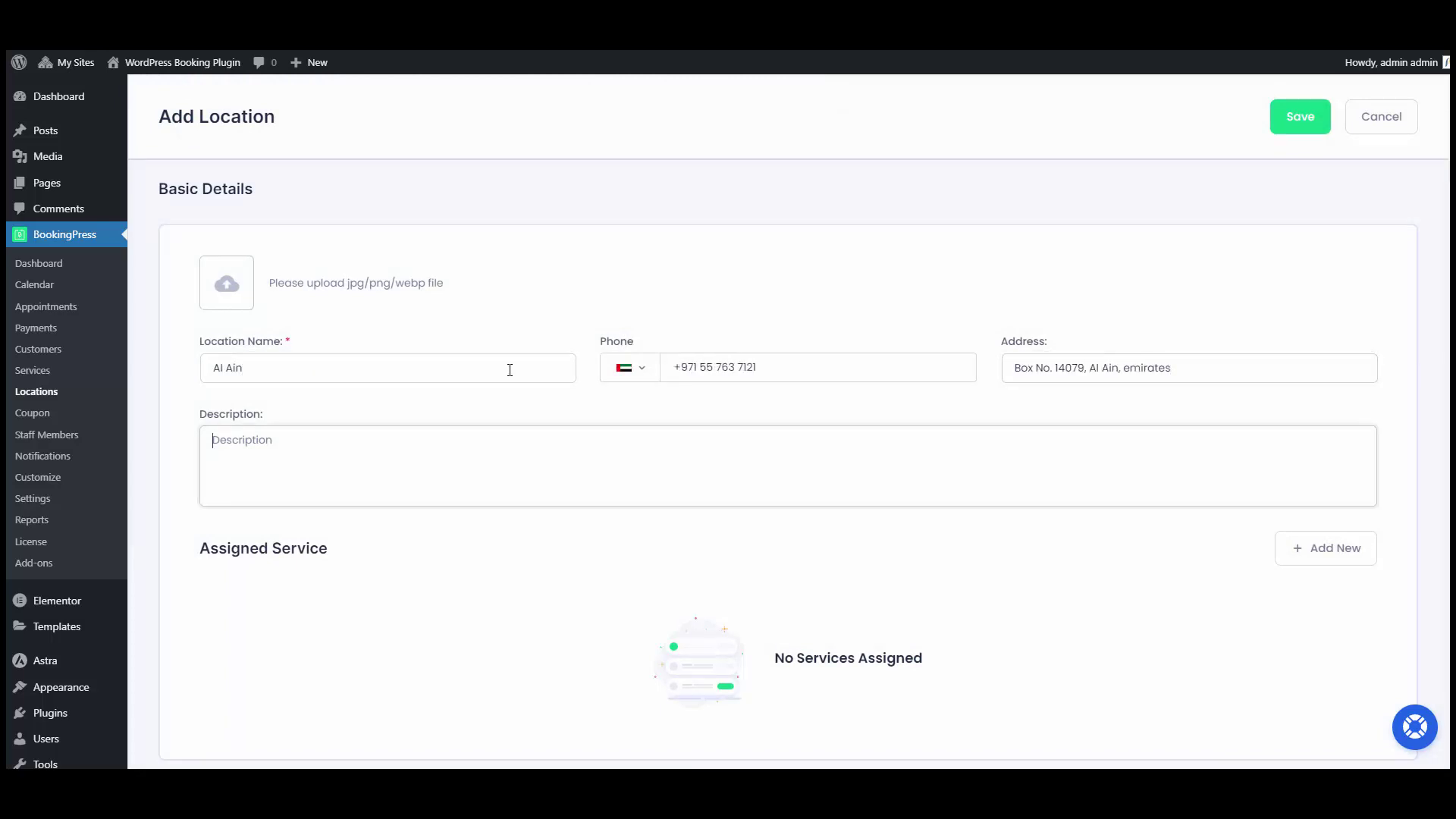
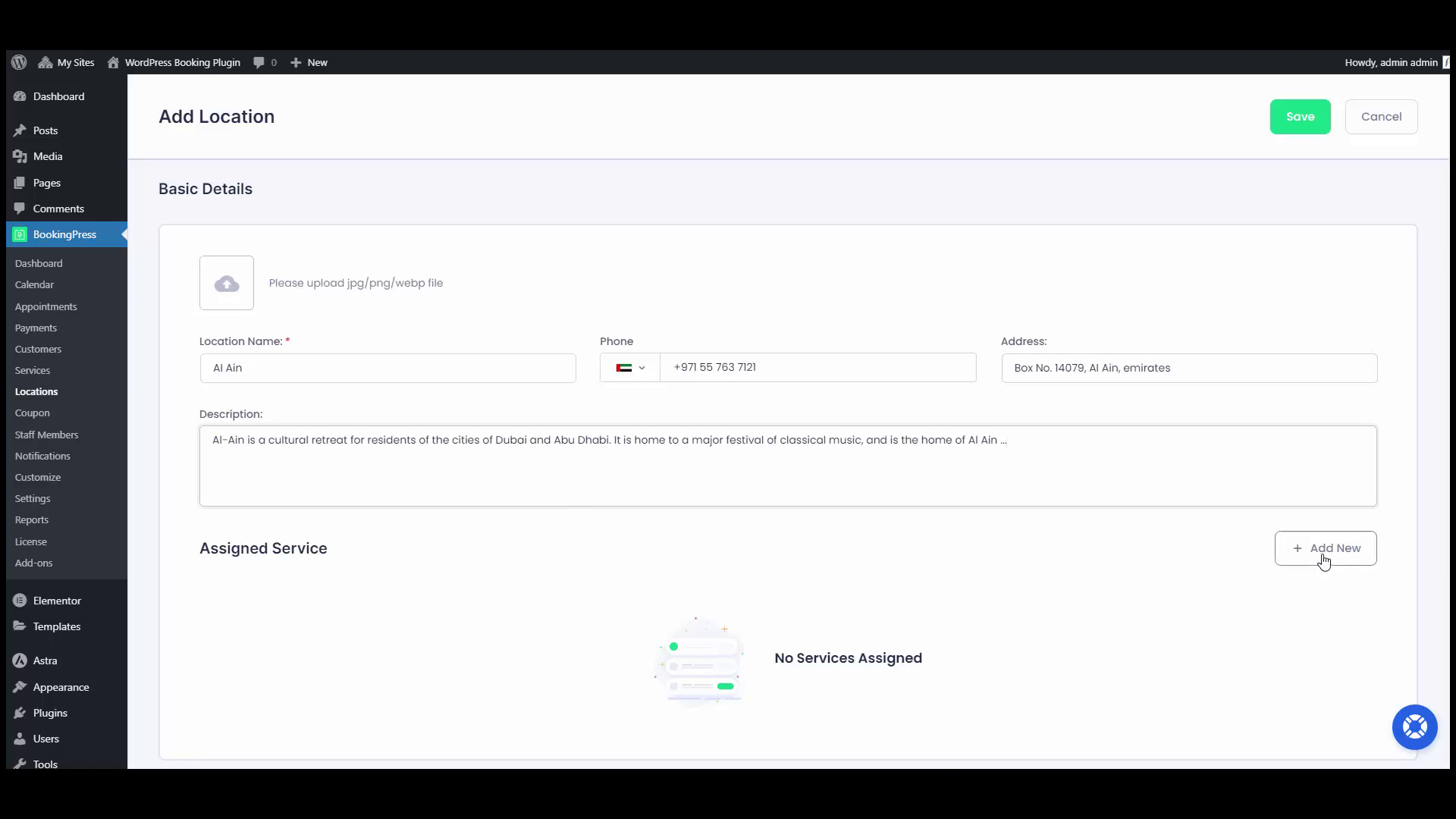
Assign the Kundalini Yoga service with a staff member to the Al Ain location.
left_click(1323, 557)
left_click(1214, 682)
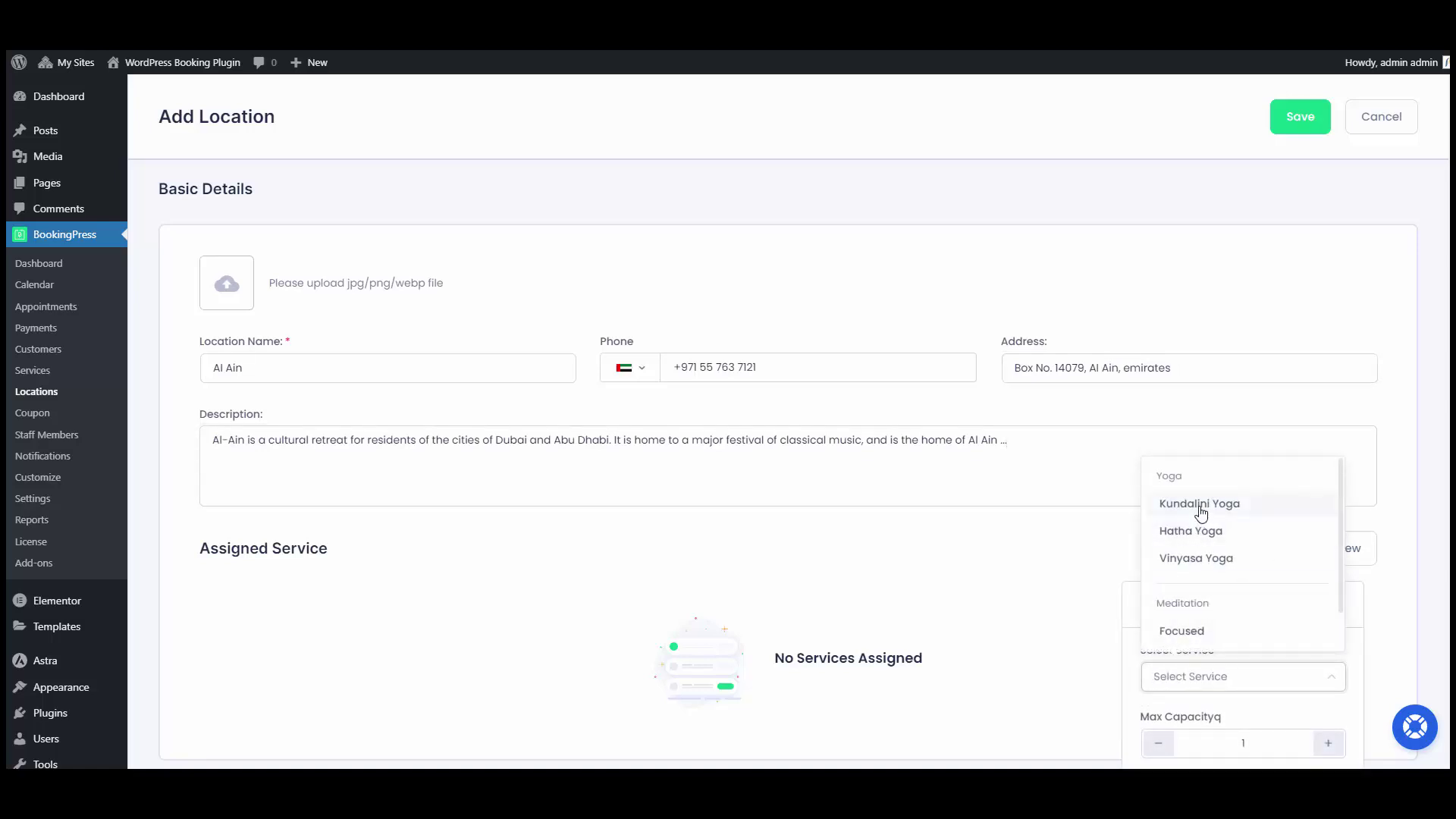
left_click(1199, 504)
left_click(1241, 687)
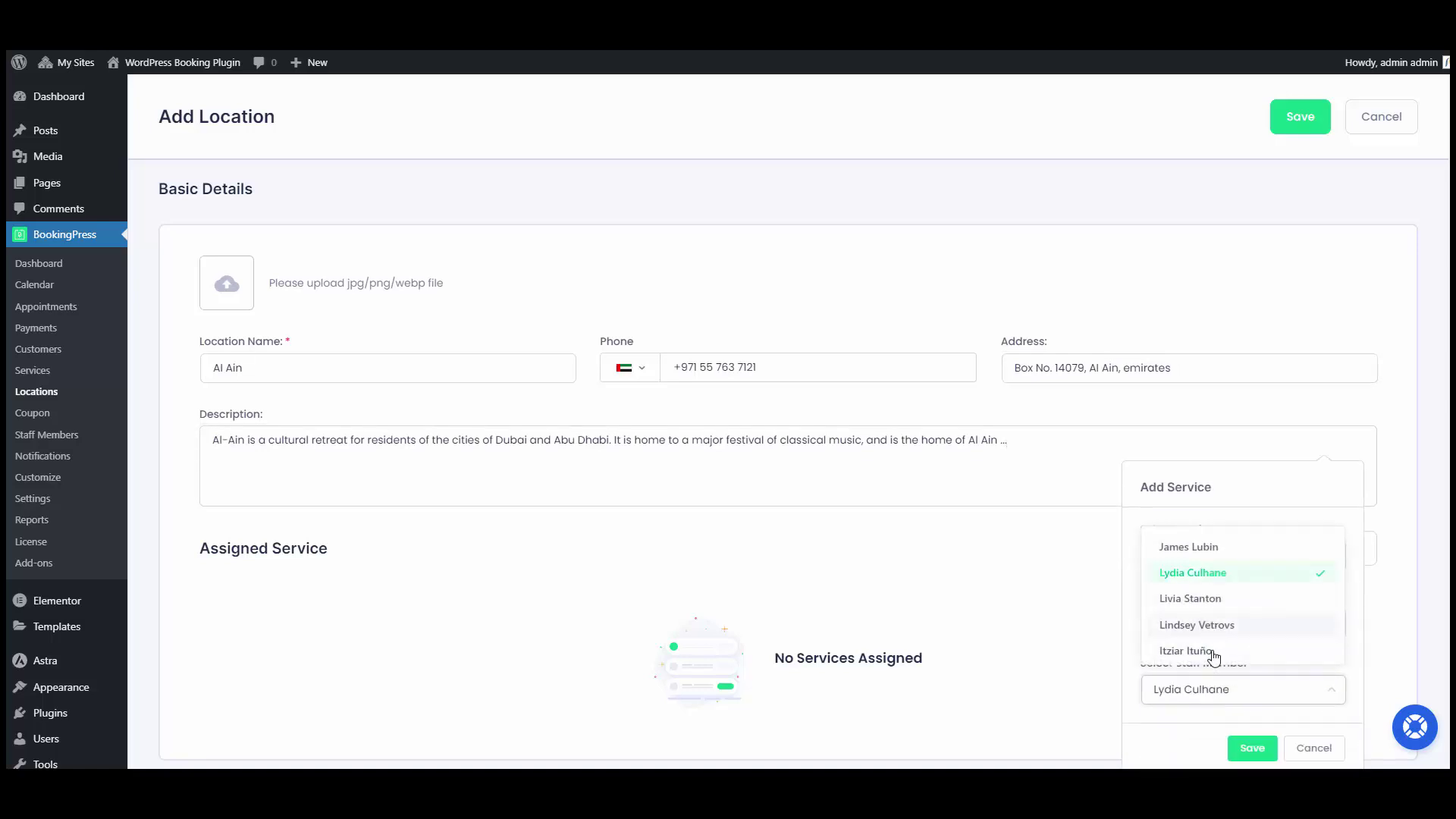
left_click(1209, 653)
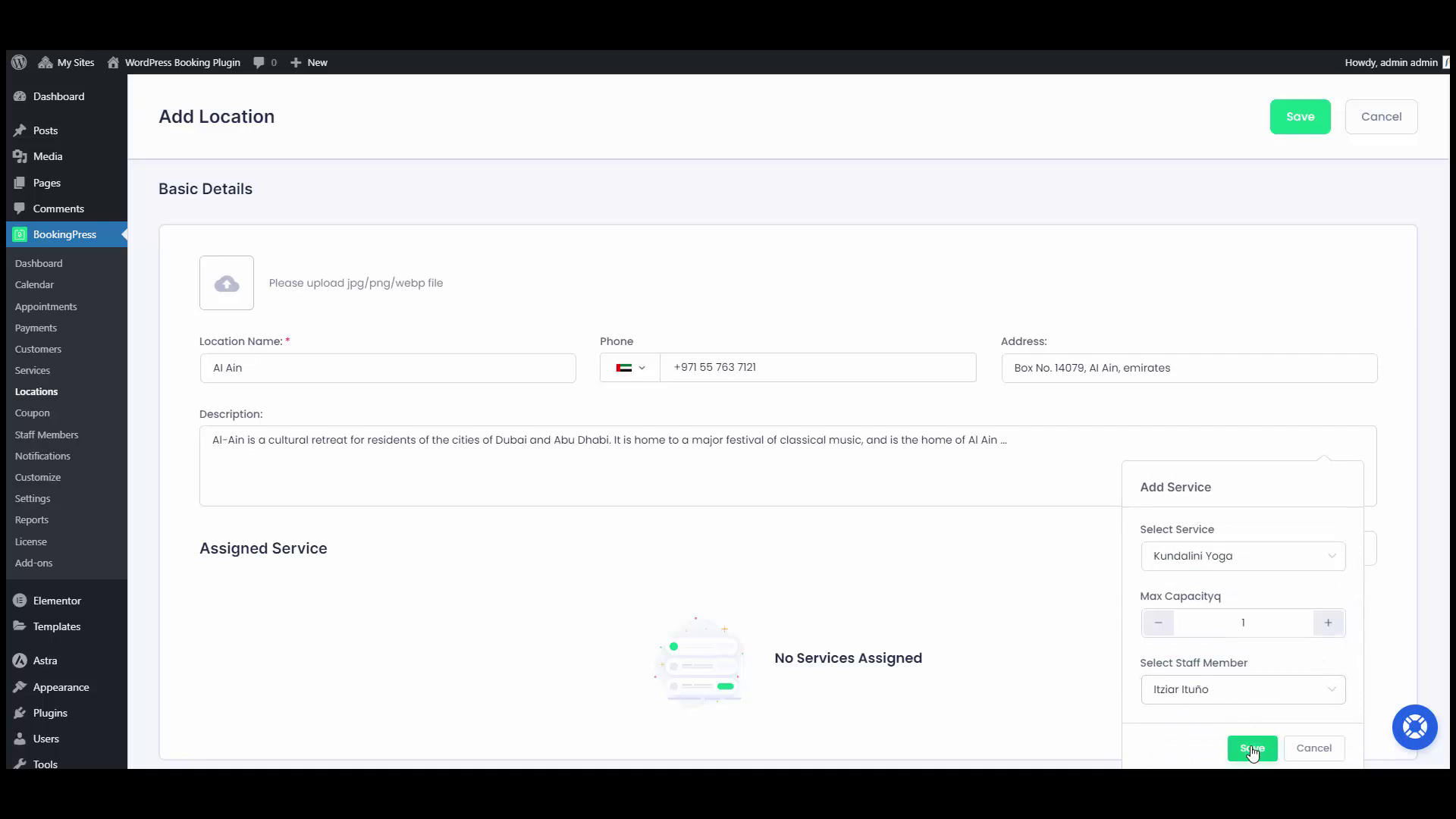
left_click(1252, 748)
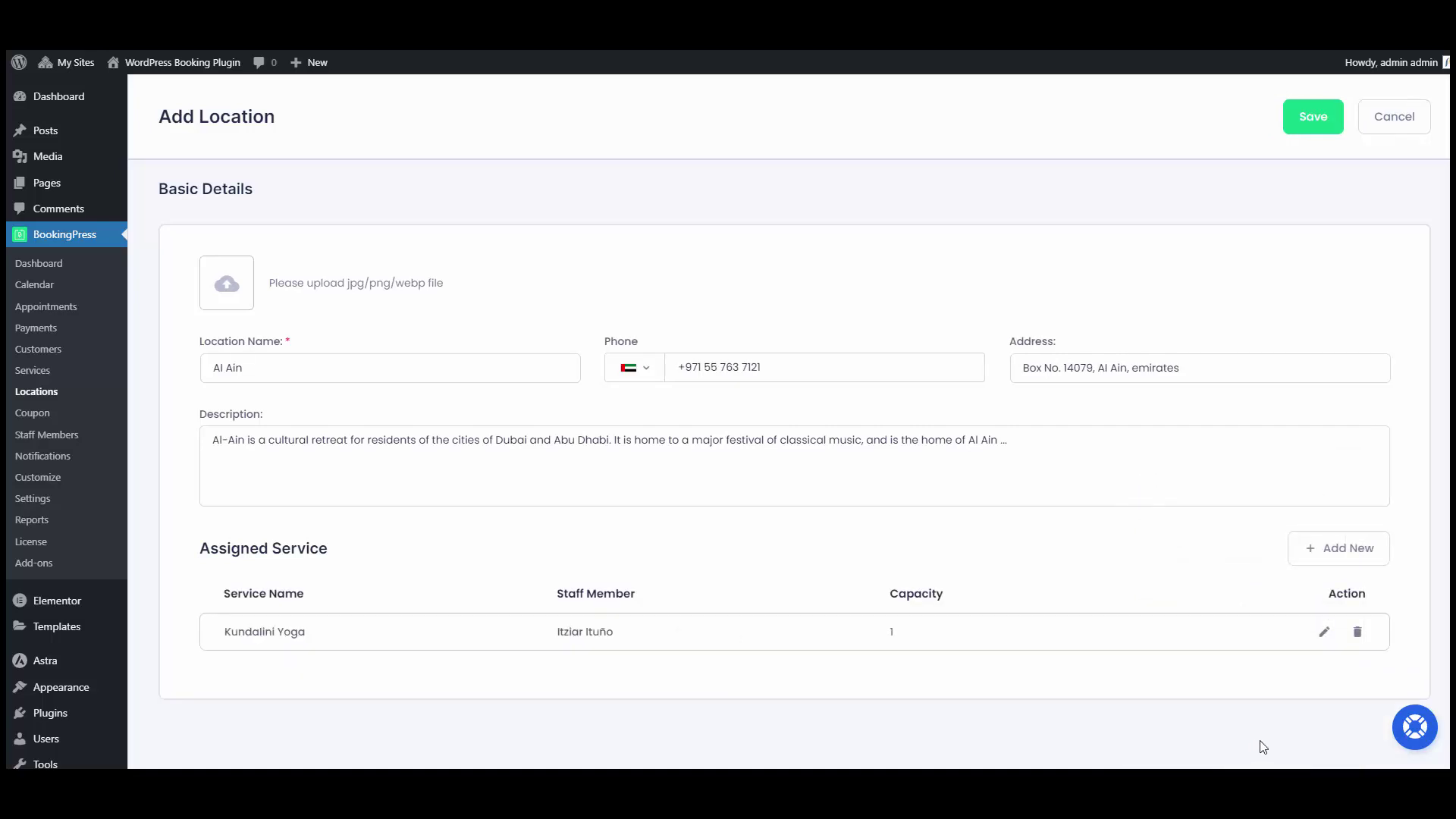
Assign the Focused service with a staff member to the Al Ain location.
left_click(1340, 547)
left_click(1228, 556)
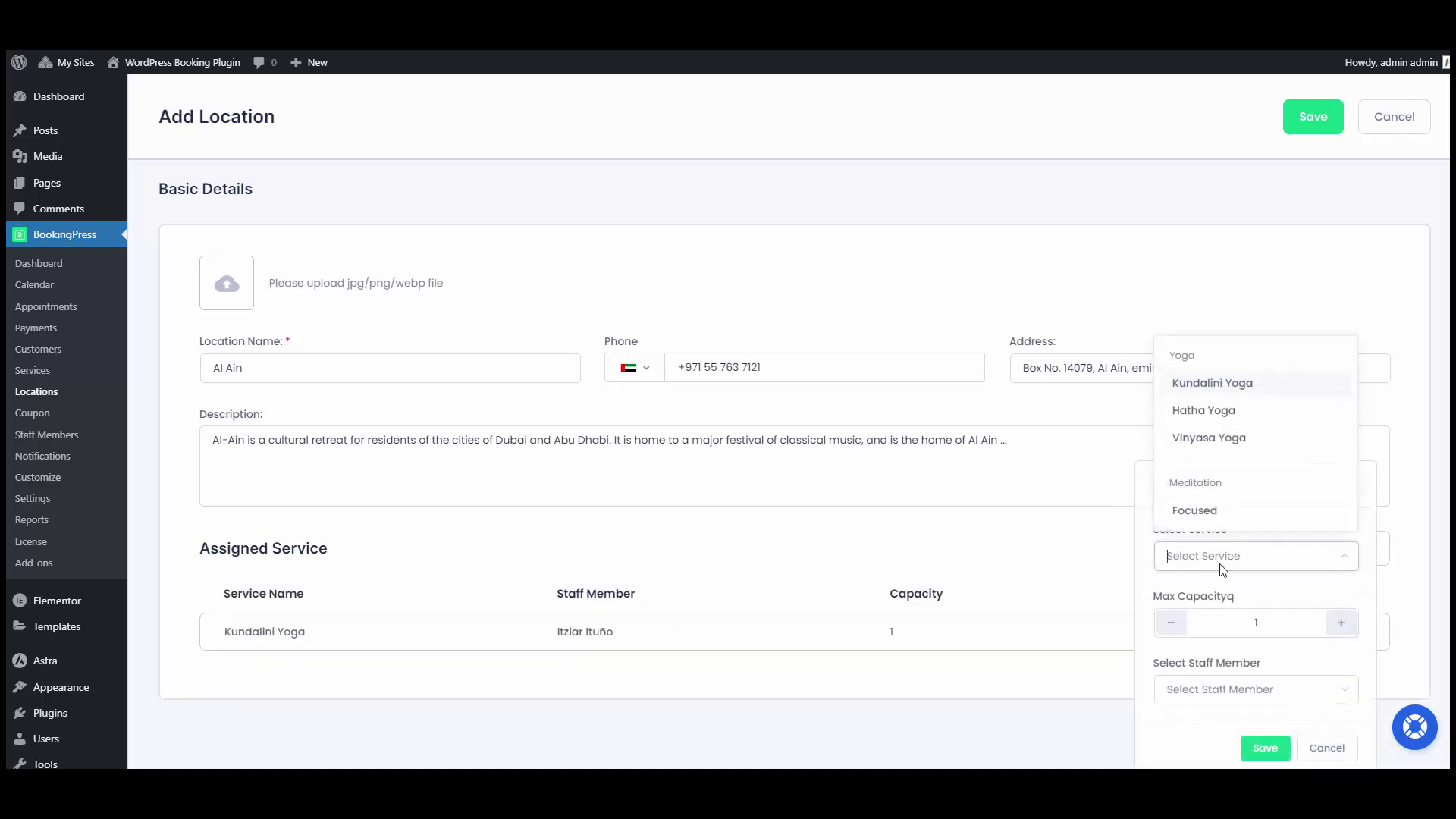
left_click(1214, 519)
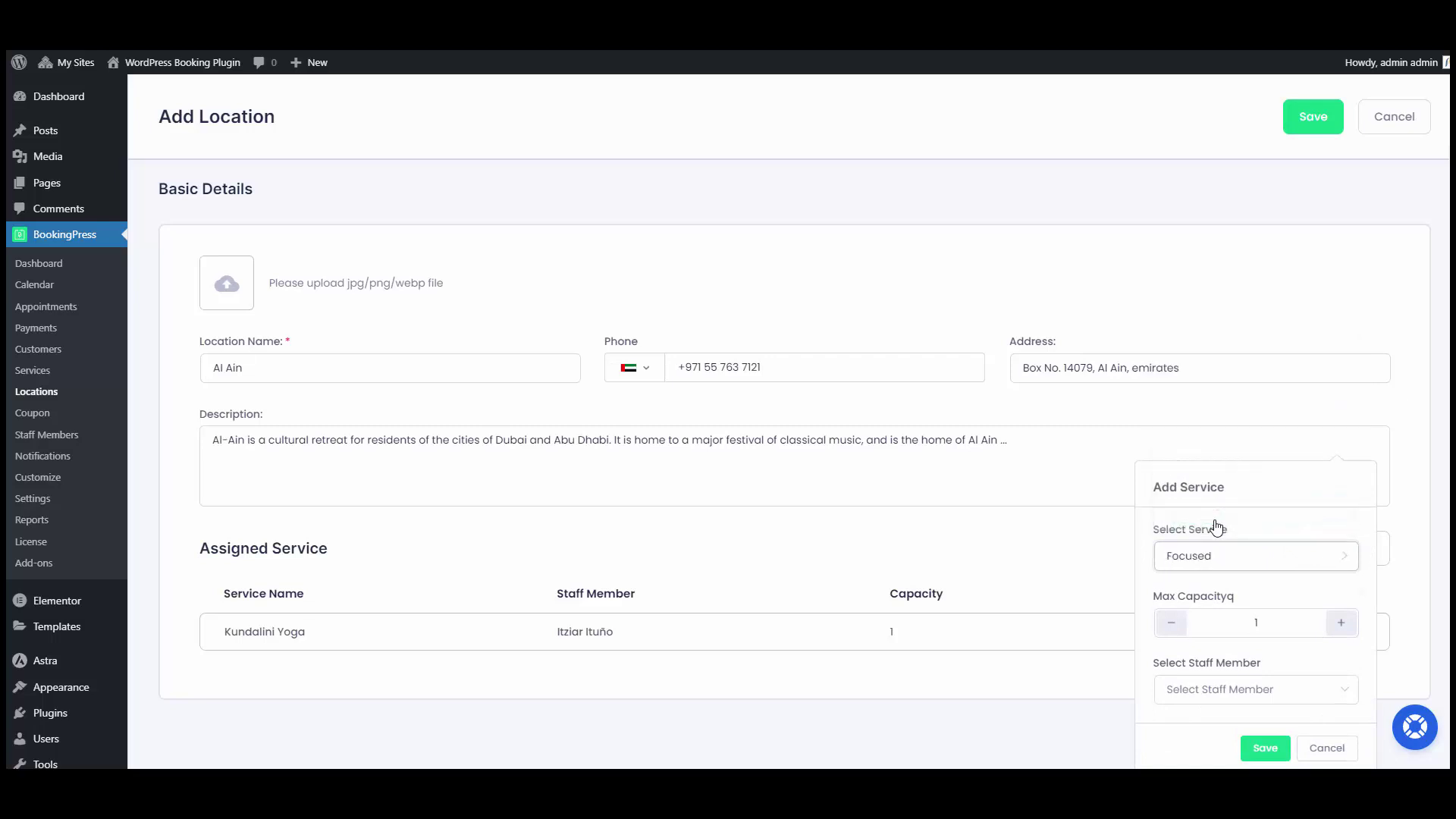
left_click(1236, 689)
left_click(1212, 625)
left_click(1268, 755)
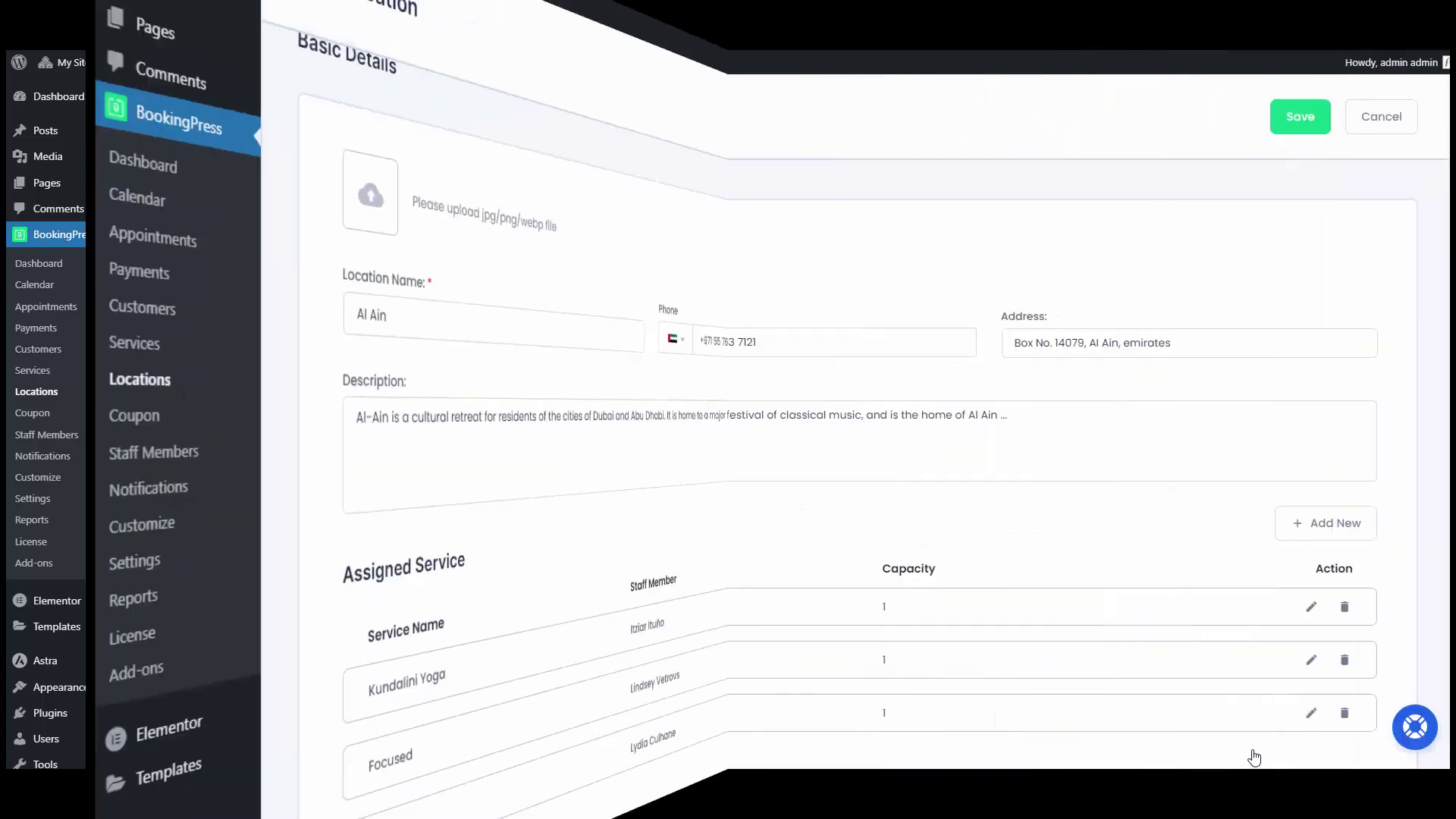
Save the Al Ain location and go to the Manage Services list.
left_click(1305, 120)
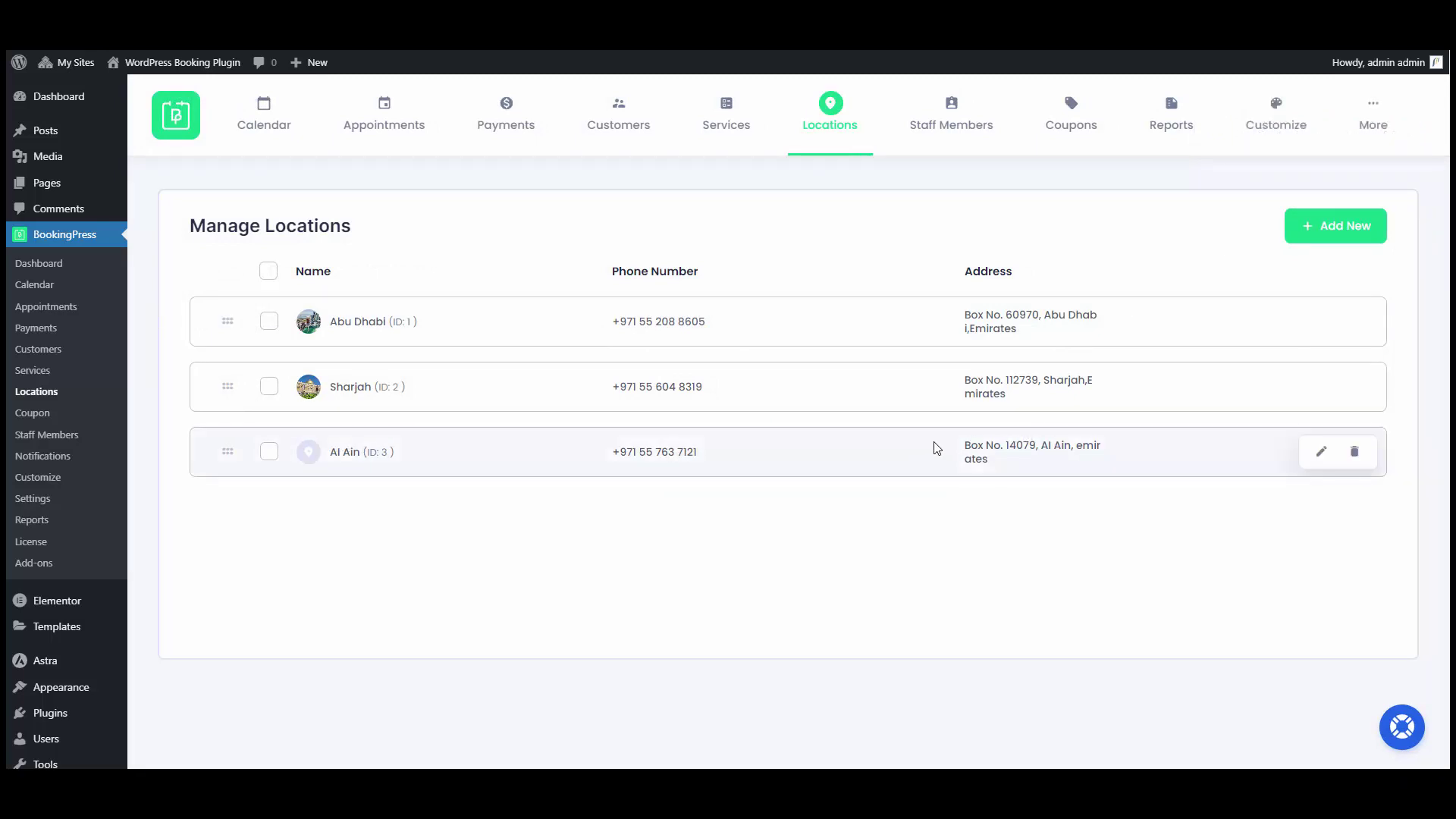
left_click(720, 126)
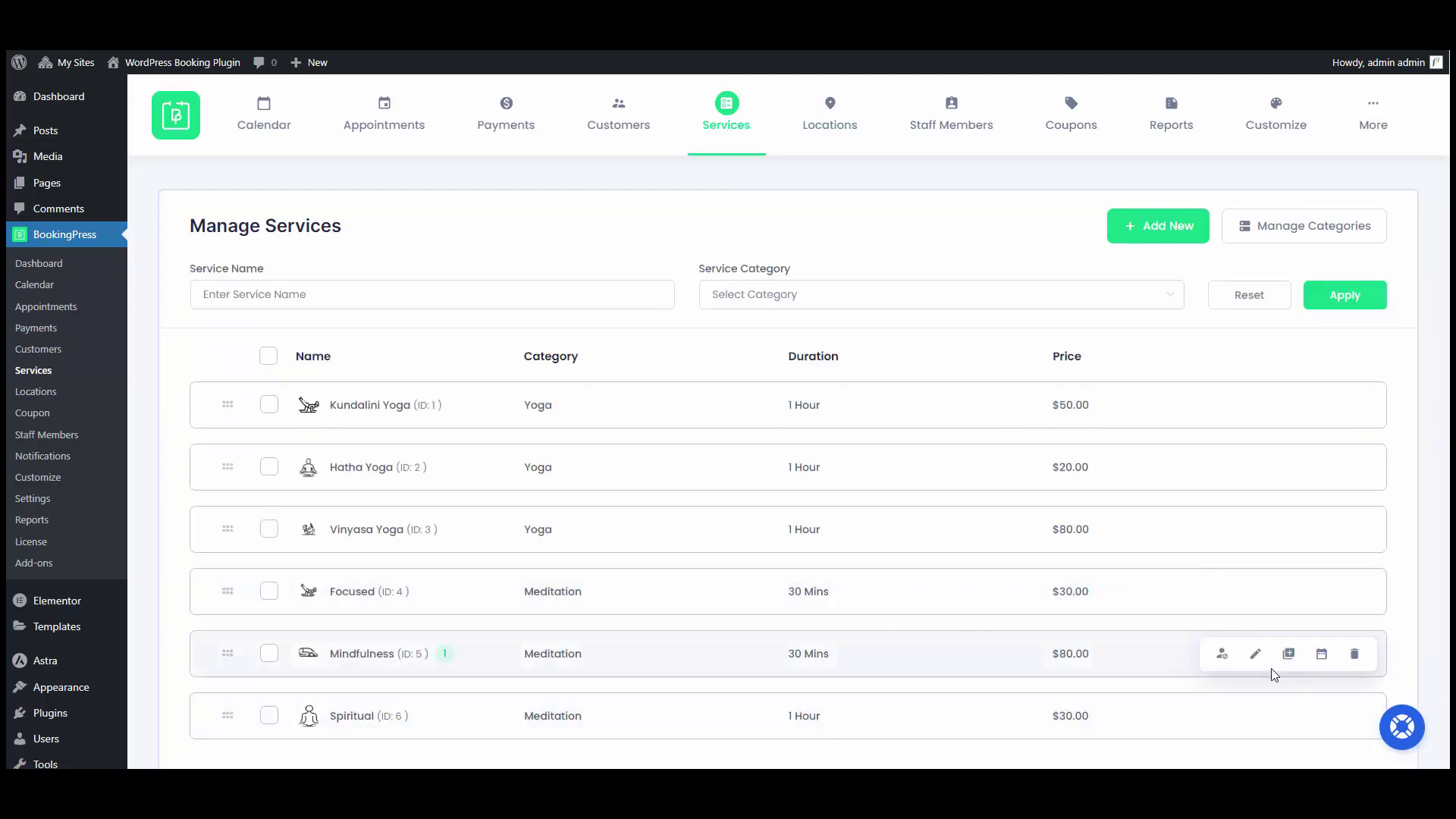
Add Sharjah as a second location for the Mindfulness service and save it.
left_click(1257, 656)
scroll(1259, 652, "down", 10)
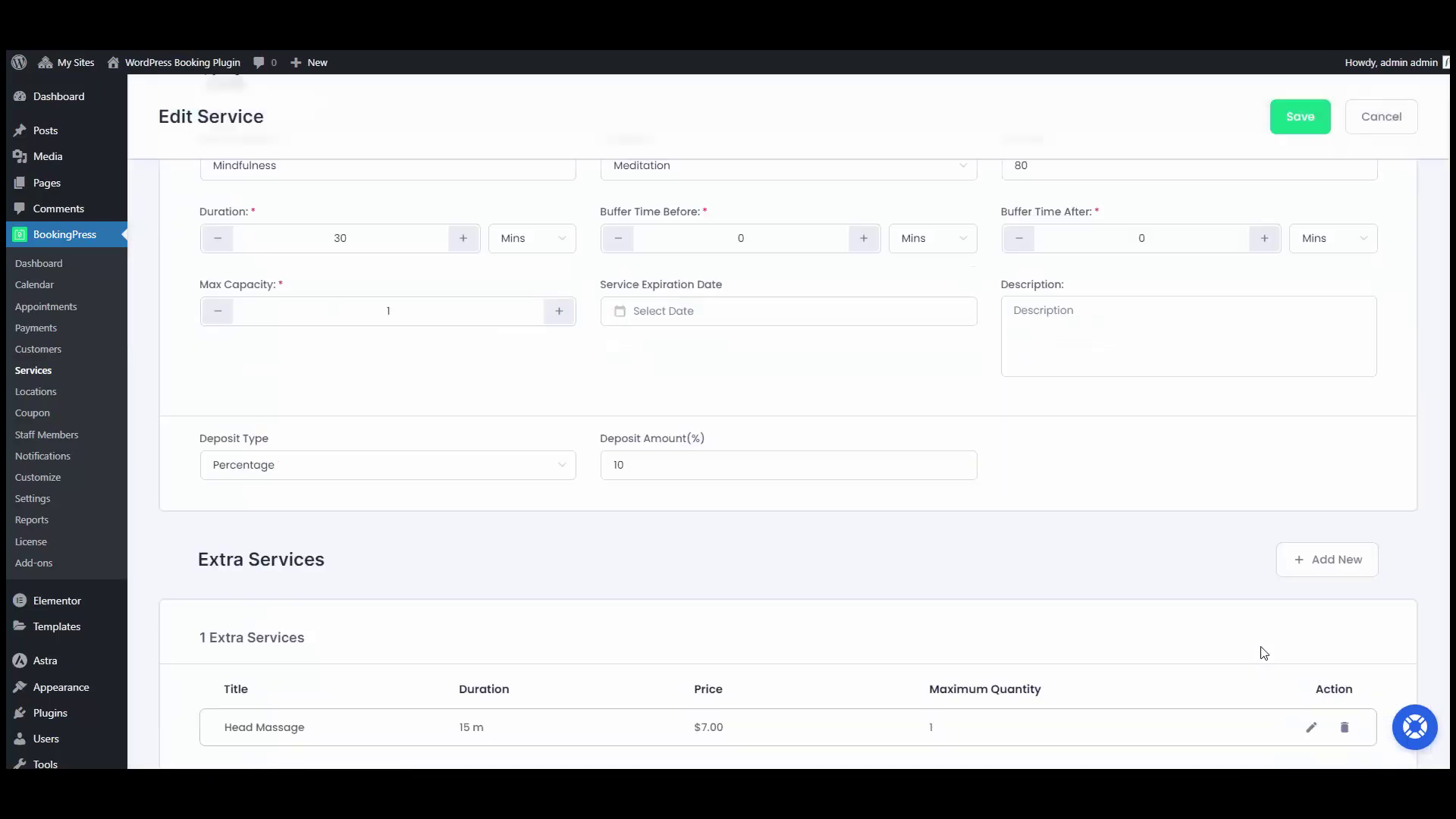
scroll(1253, 643, "down", 2)
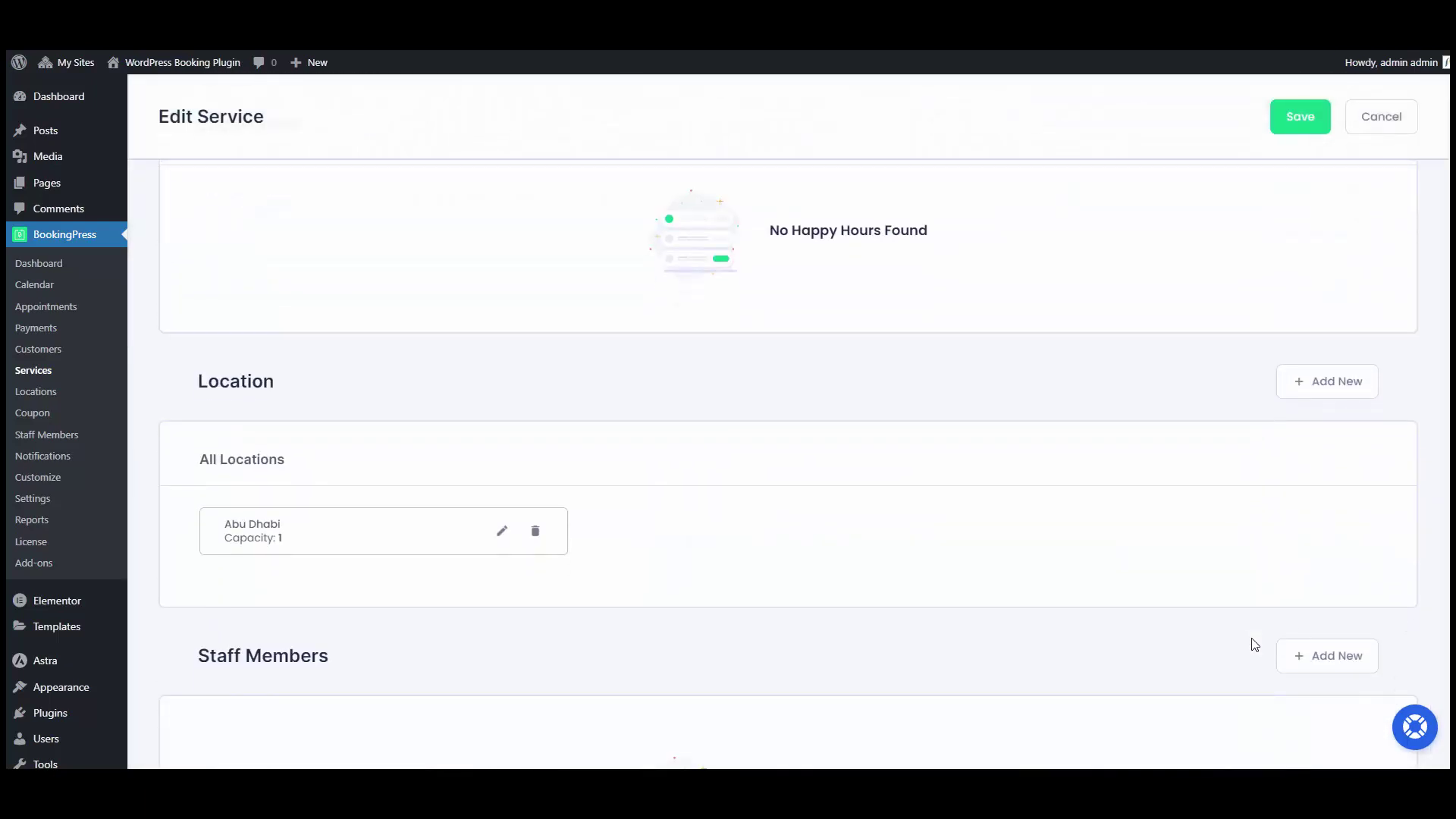
left_click(1327, 379)
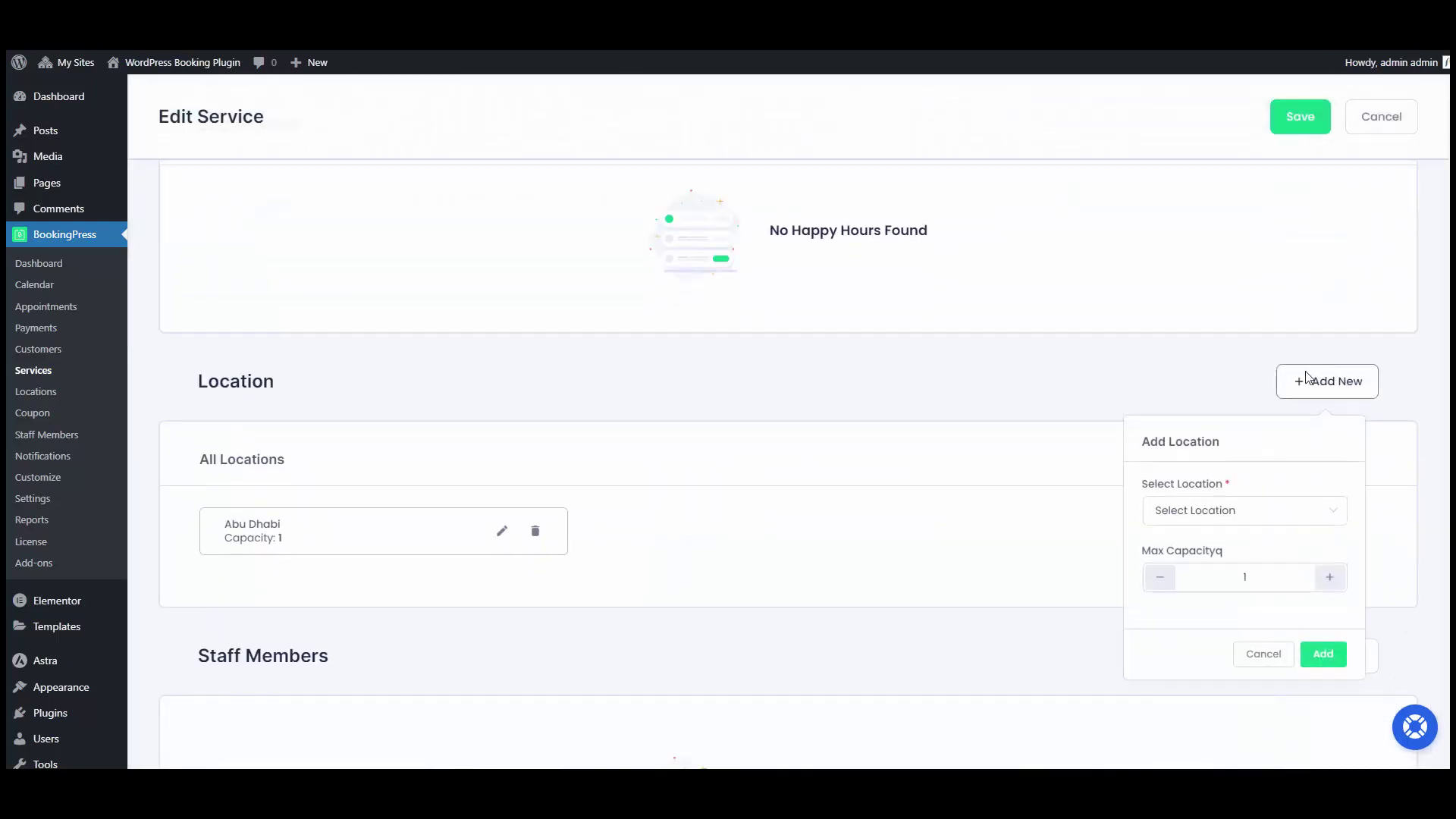
left_click(1236, 520)
left_click(1197, 606)
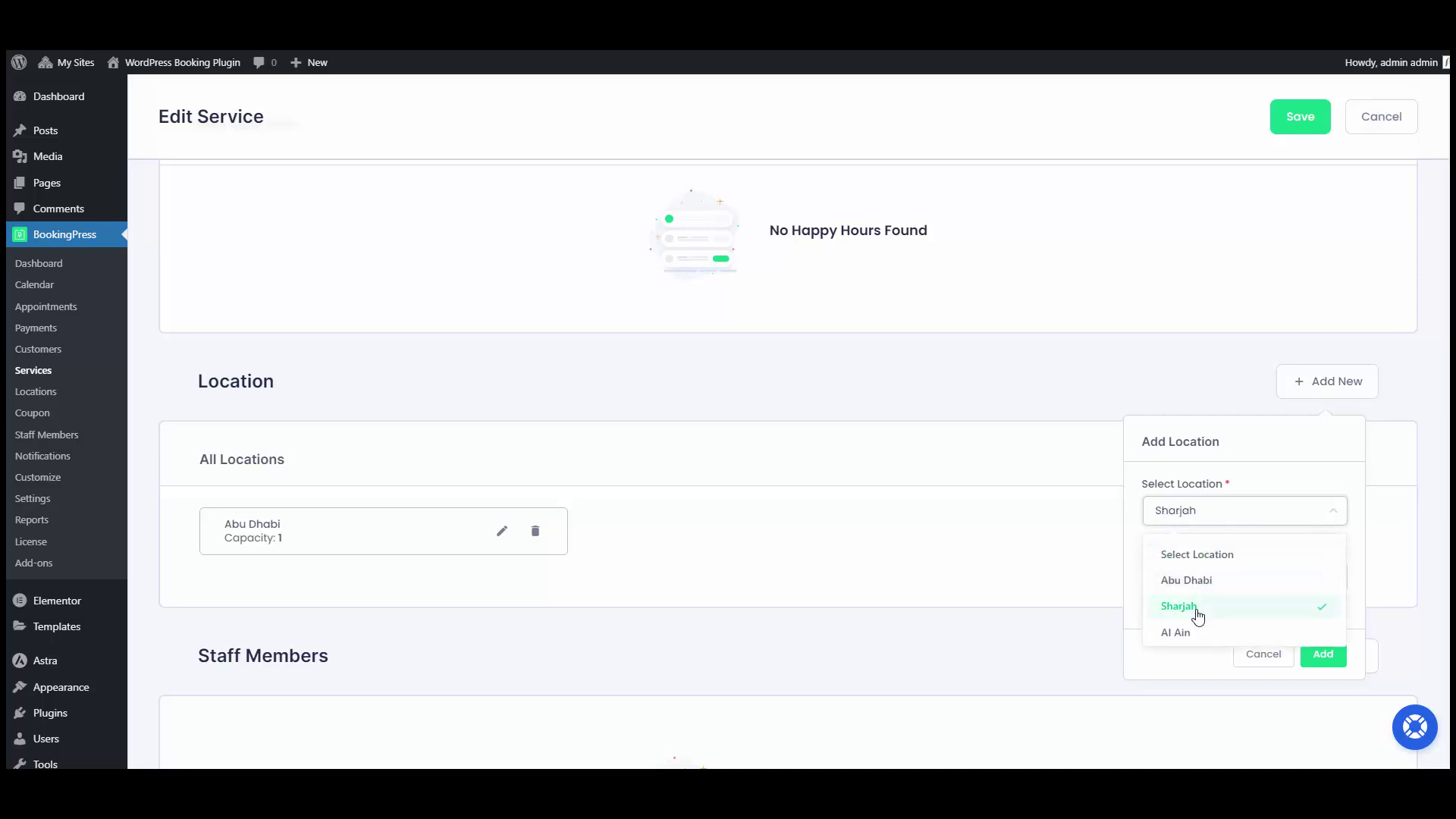
left_click(1323, 654)
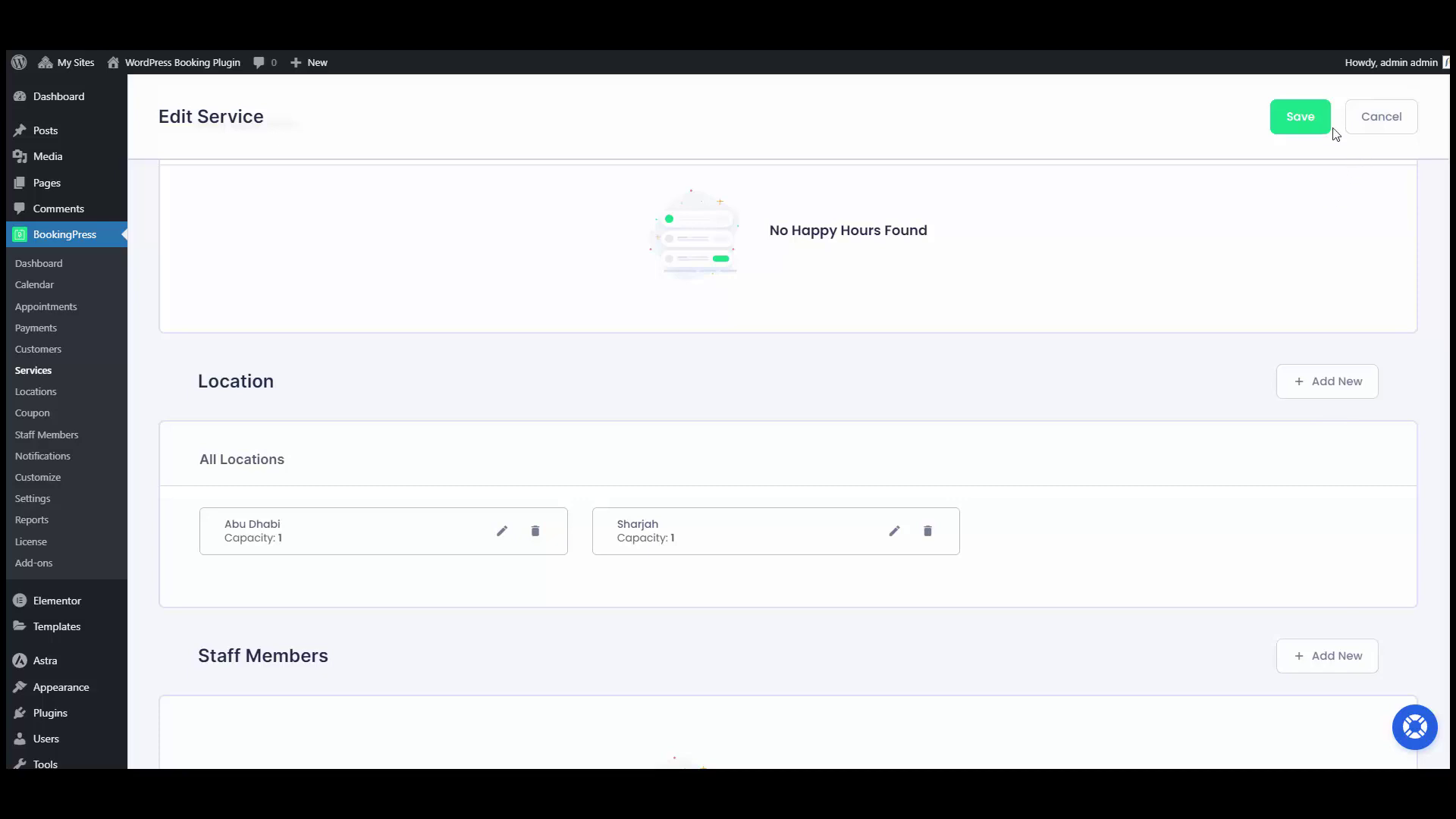
left_click(1309, 120)
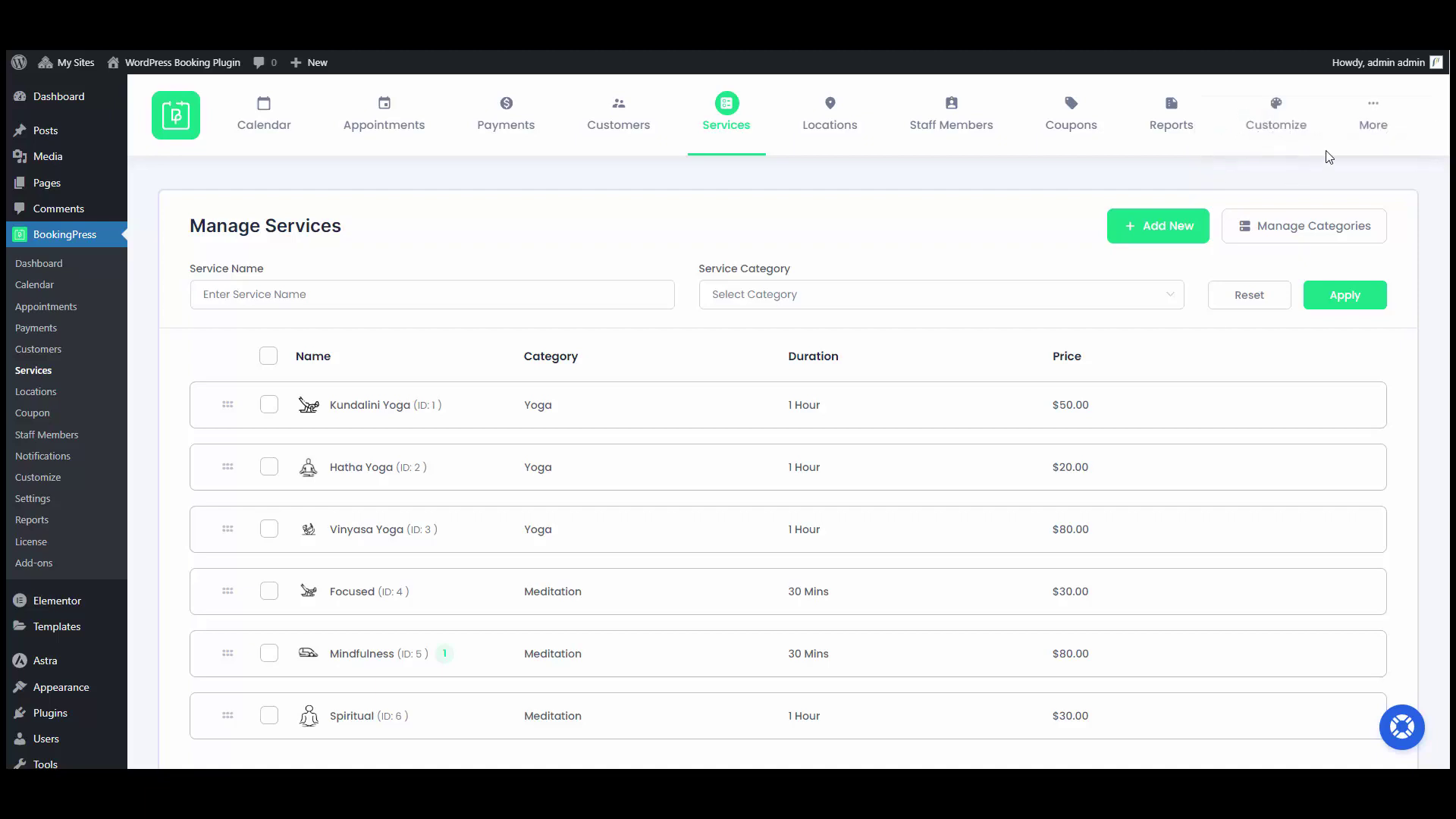
Enable 'Allow staffmember to serve on multiple locations' in General settings, save, and open Staff Members.
mouse_move(1372, 121)
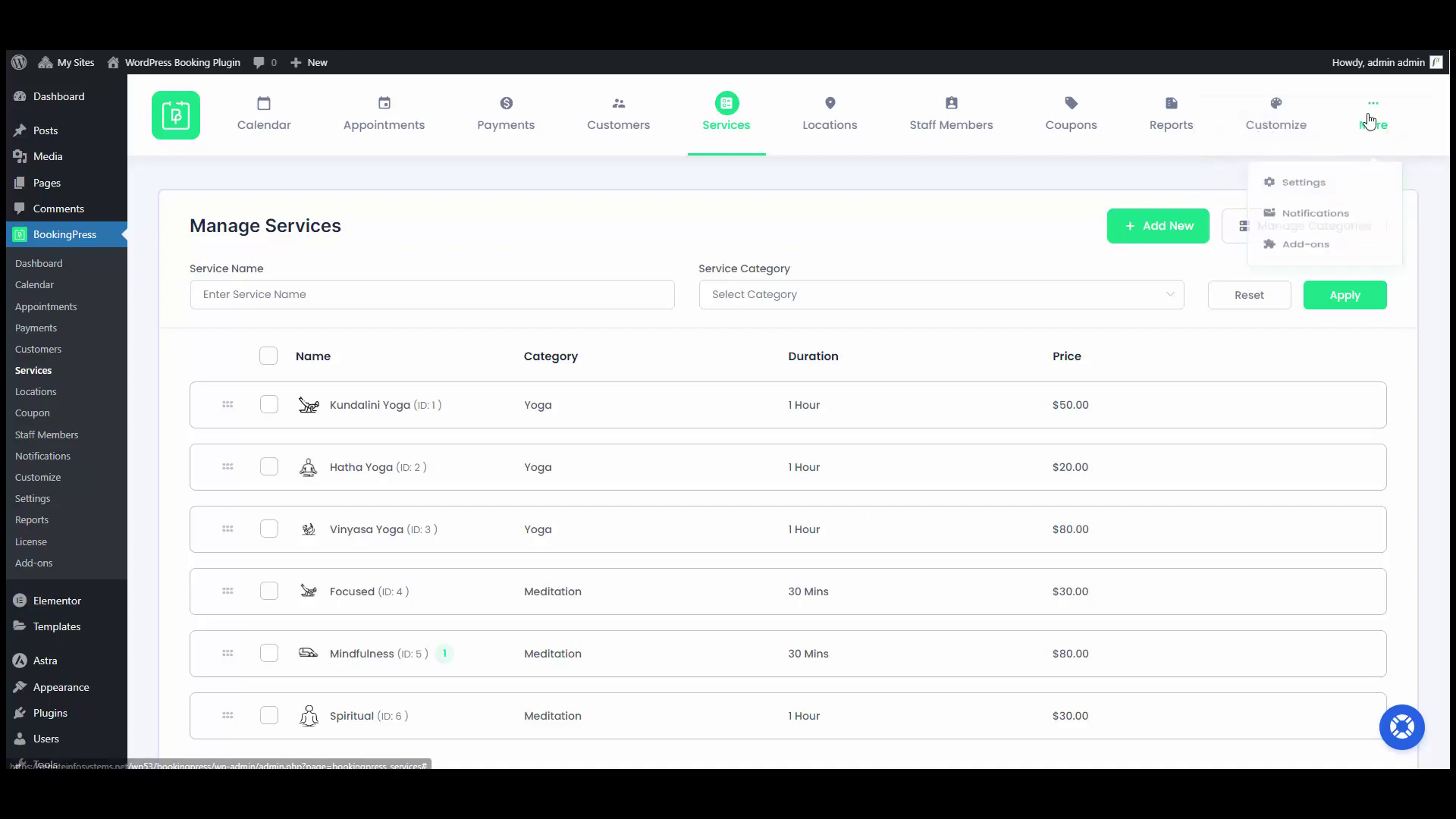
left_click(1355, 190)
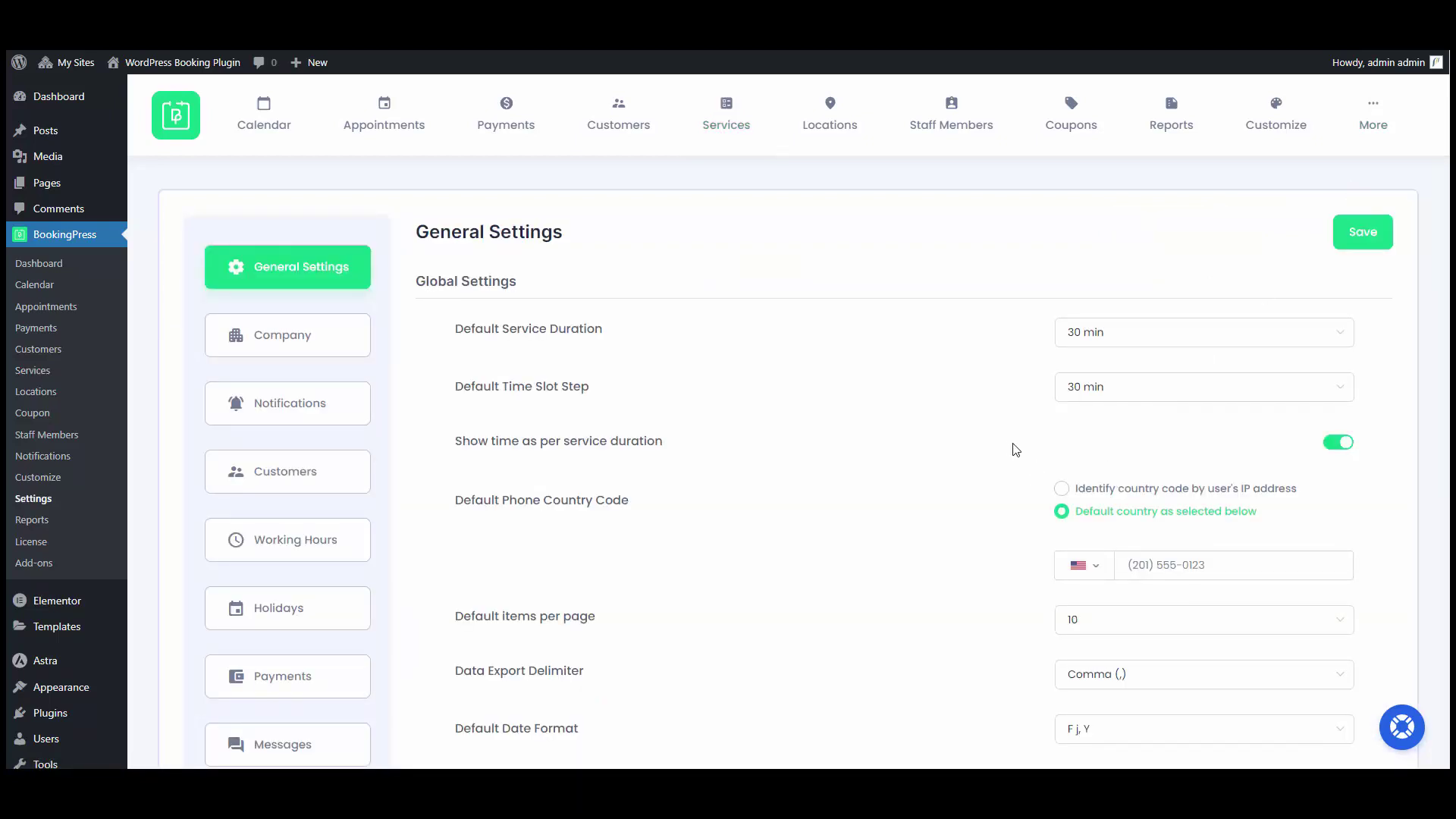
scroll(986, 451, "down", 12)
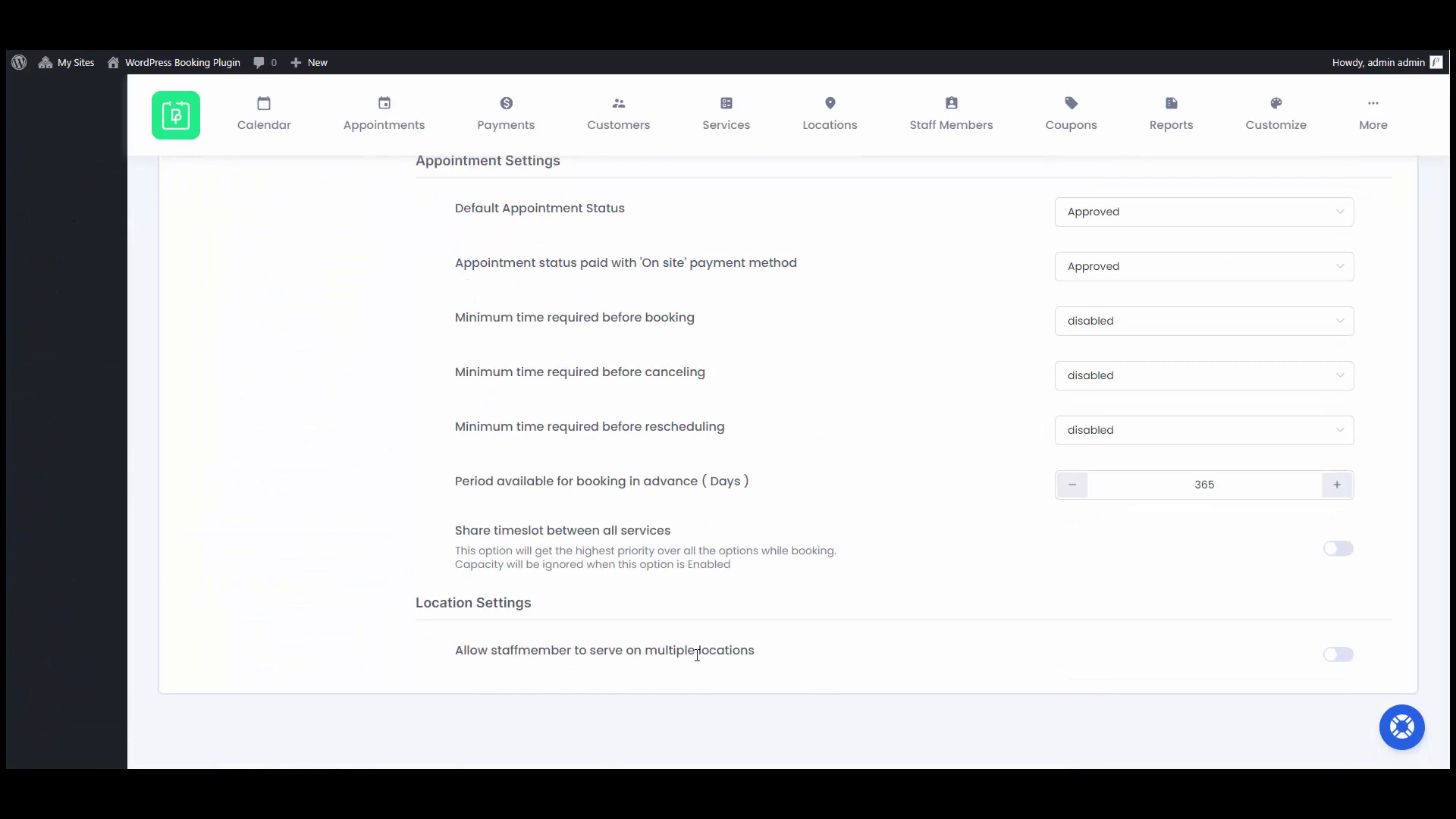
left_click(1339, 655)
scroll(1335, 664, "up", 12)
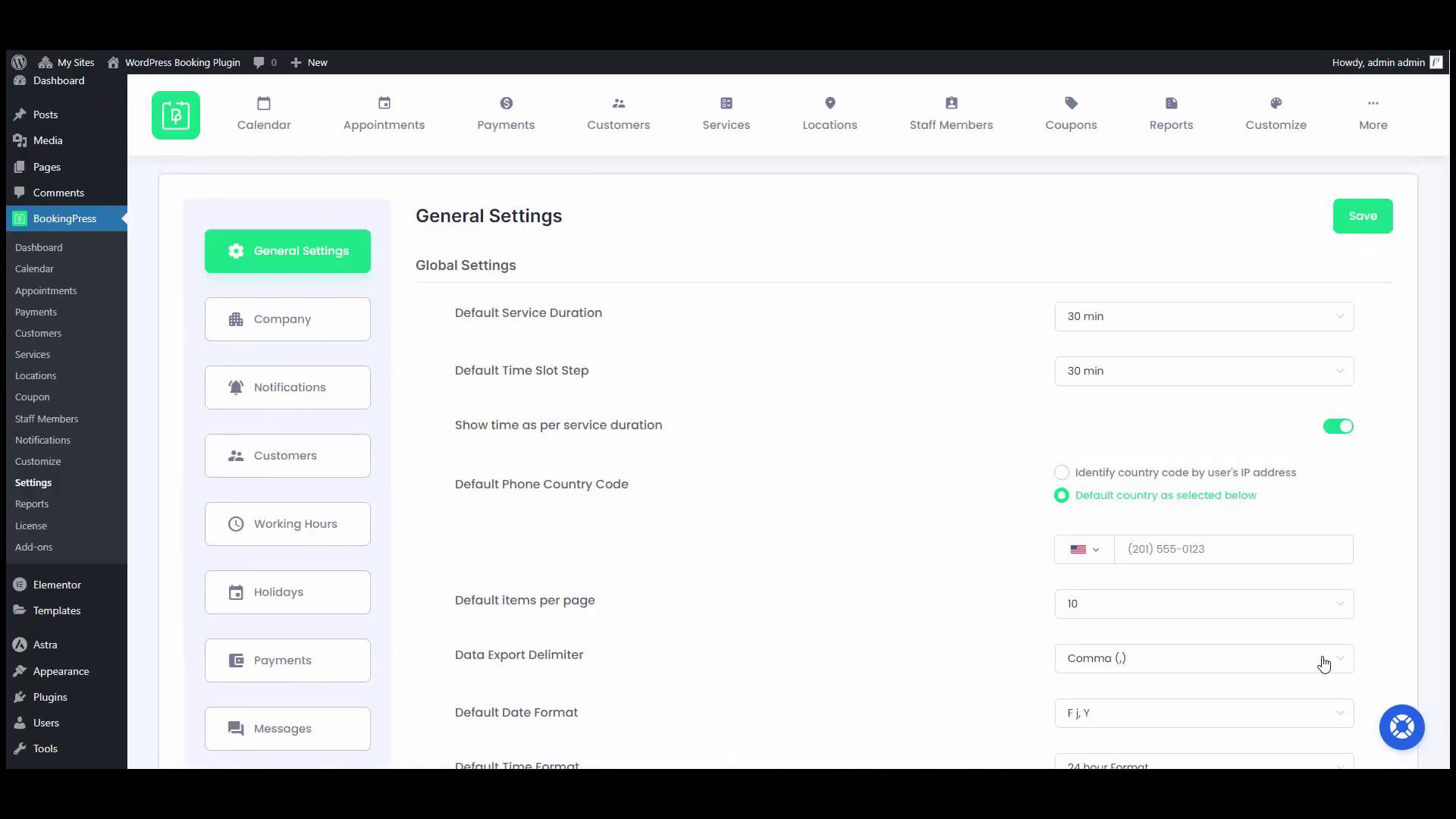
left_click(1367, 244)
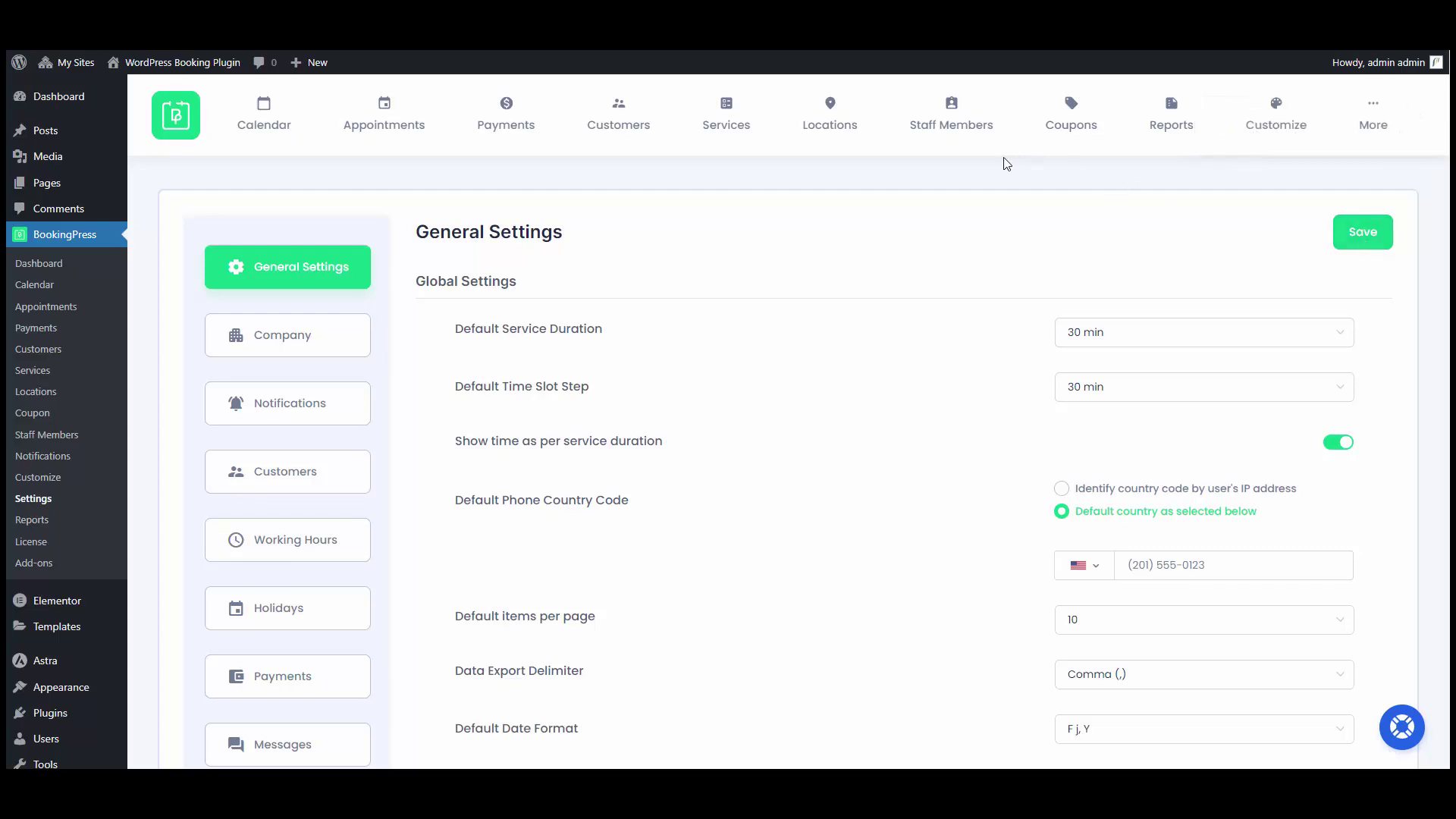
left_click(930, 135)
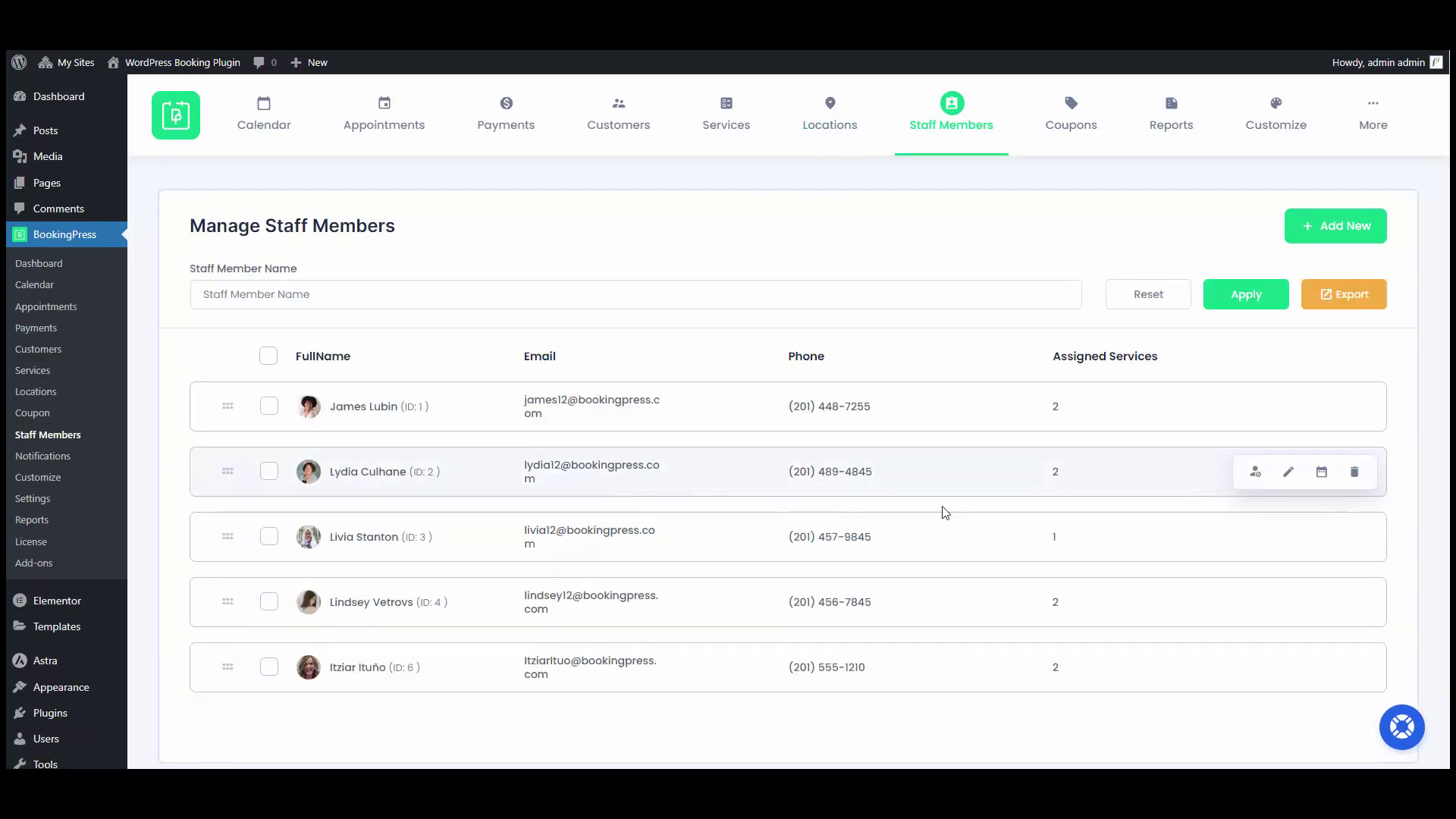
Enable custom hours for the second staff member and set Abu Dhabi's Tuesday, Thursday and Saturday off.
left_click(1321, 472)
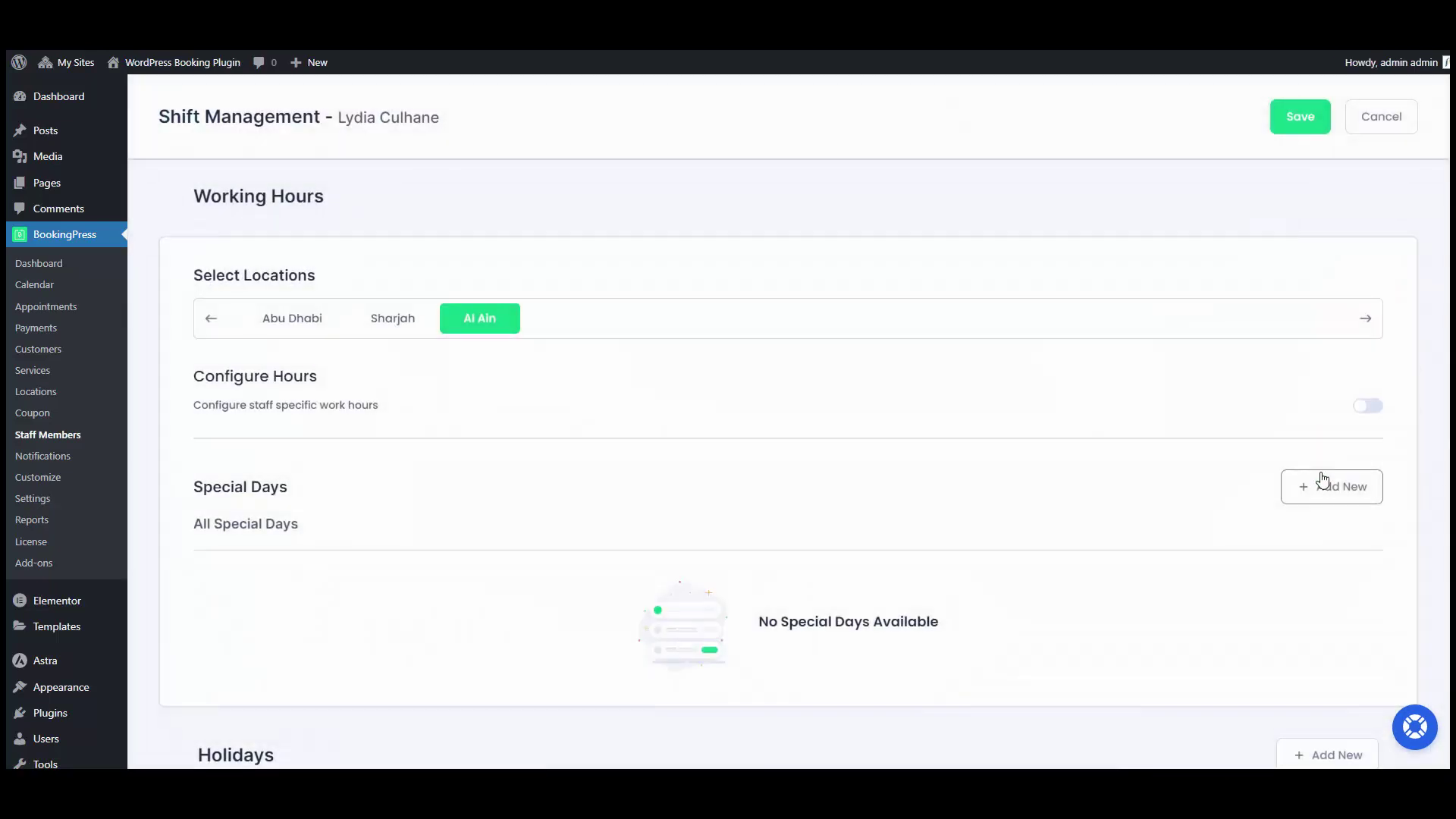
left_click(304, 321)
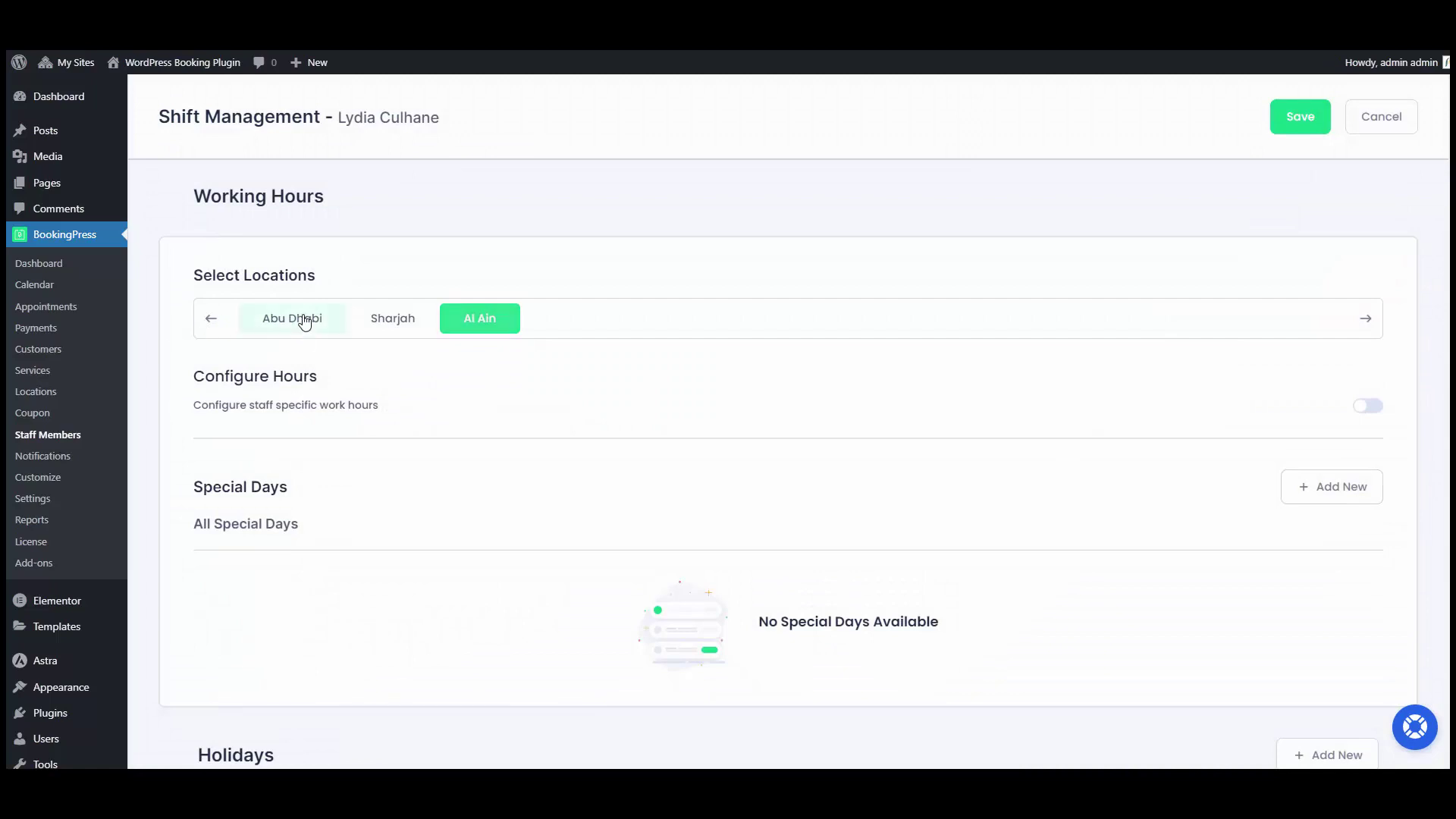
left_click(1368, 406)
scroll(1165, 420, "down", 2)
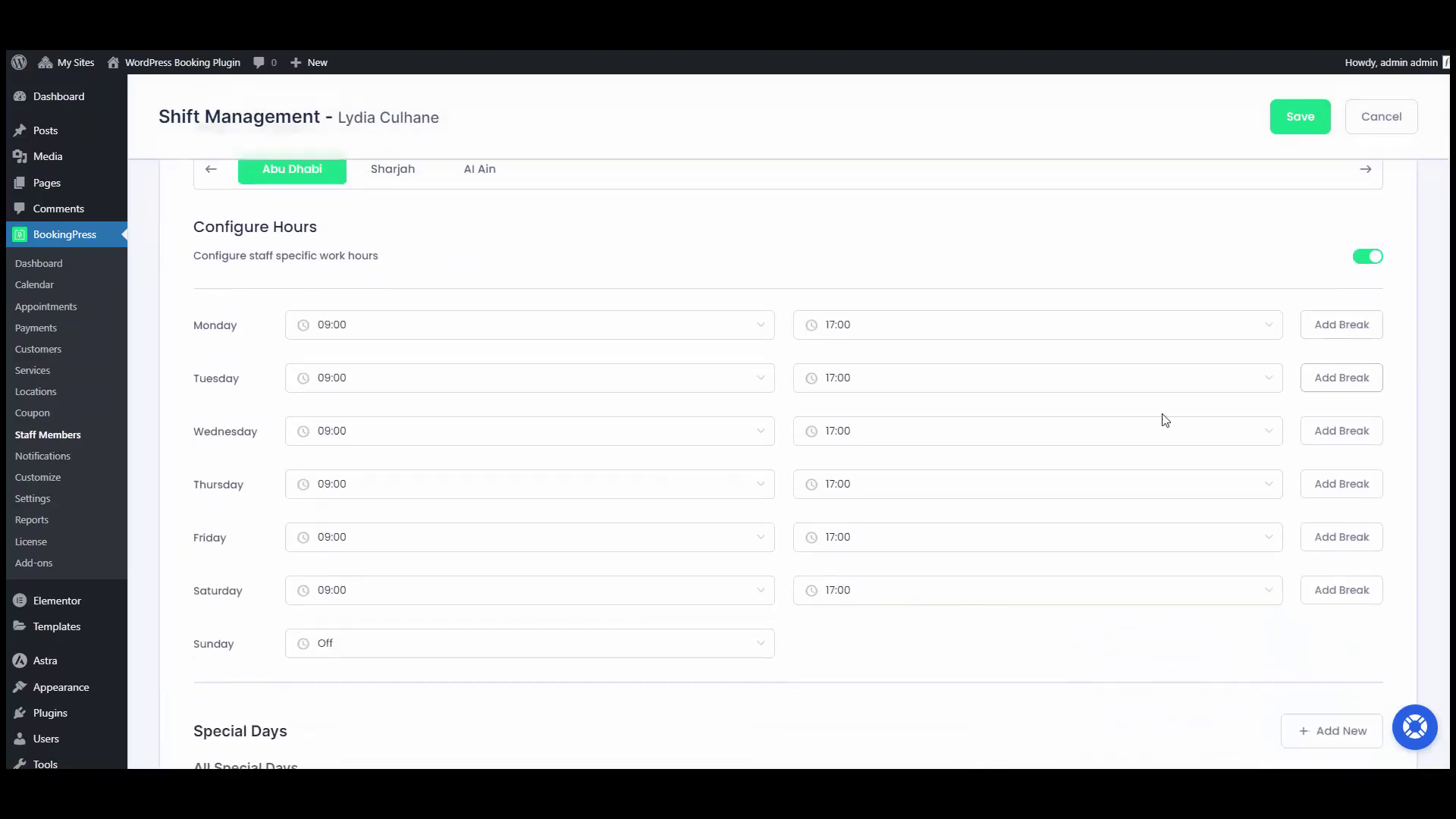
left_click(649, 593)
type("o")
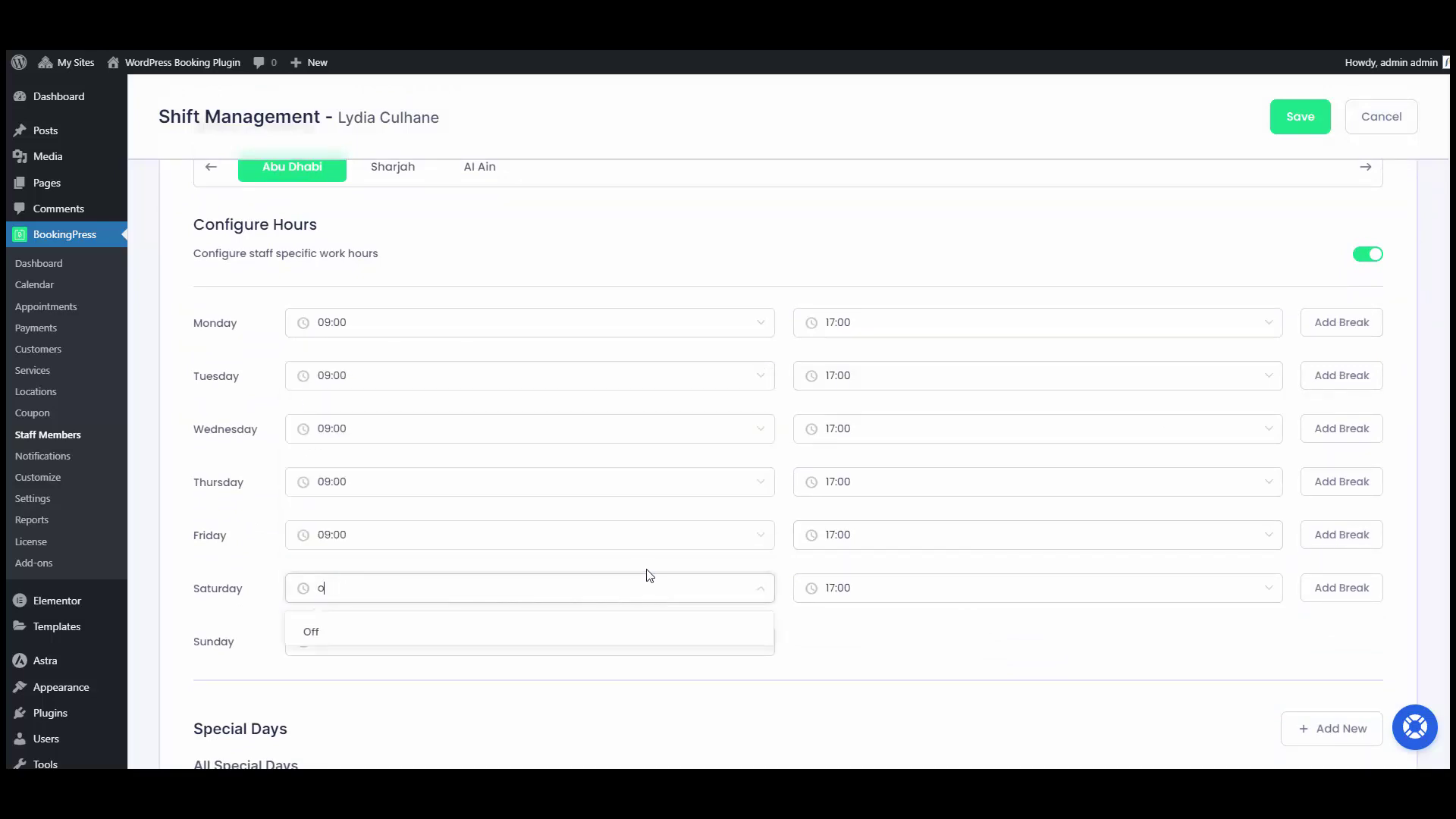
left_click(312, 631)
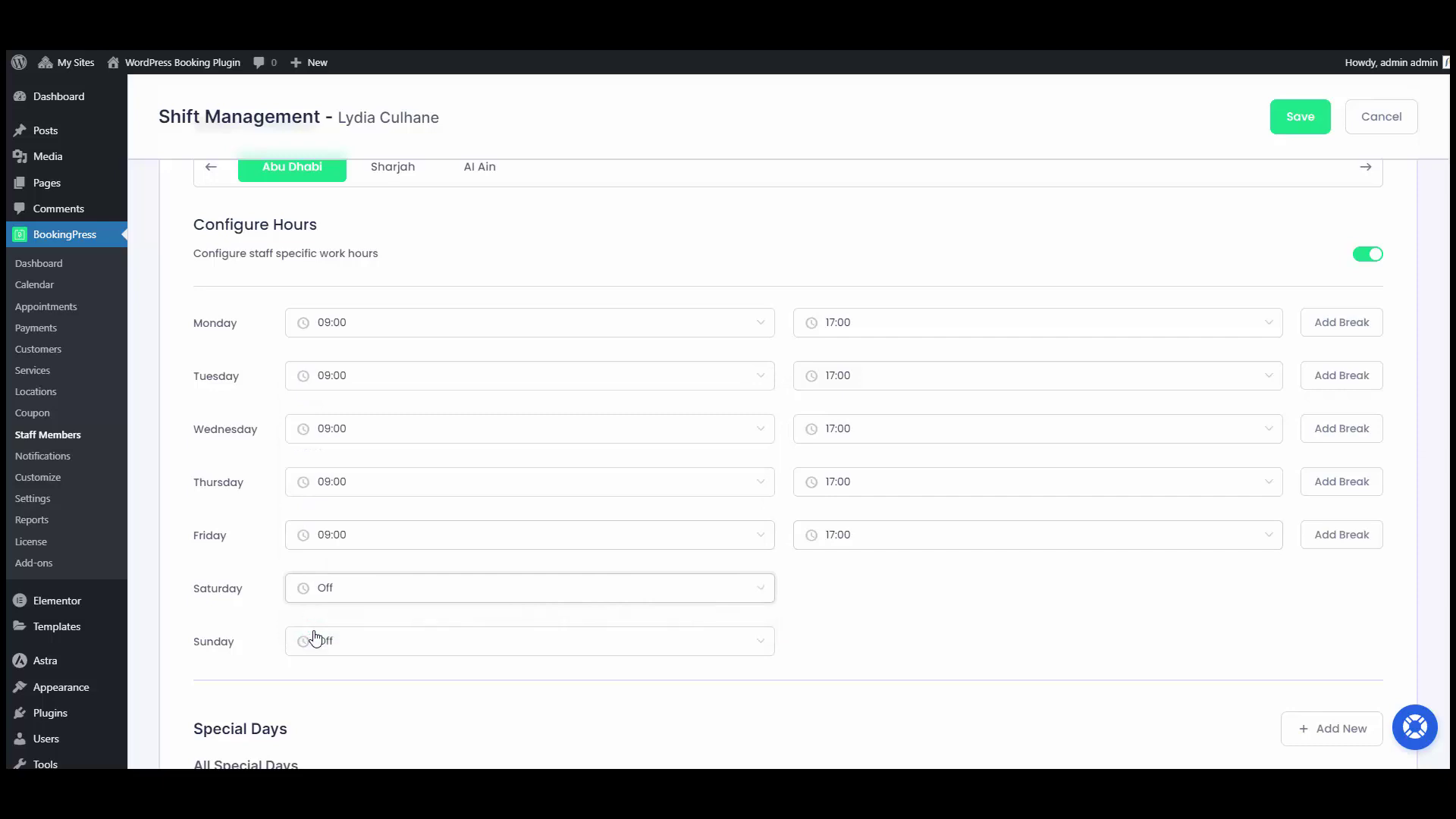
left_click(426, 368)
type("o")
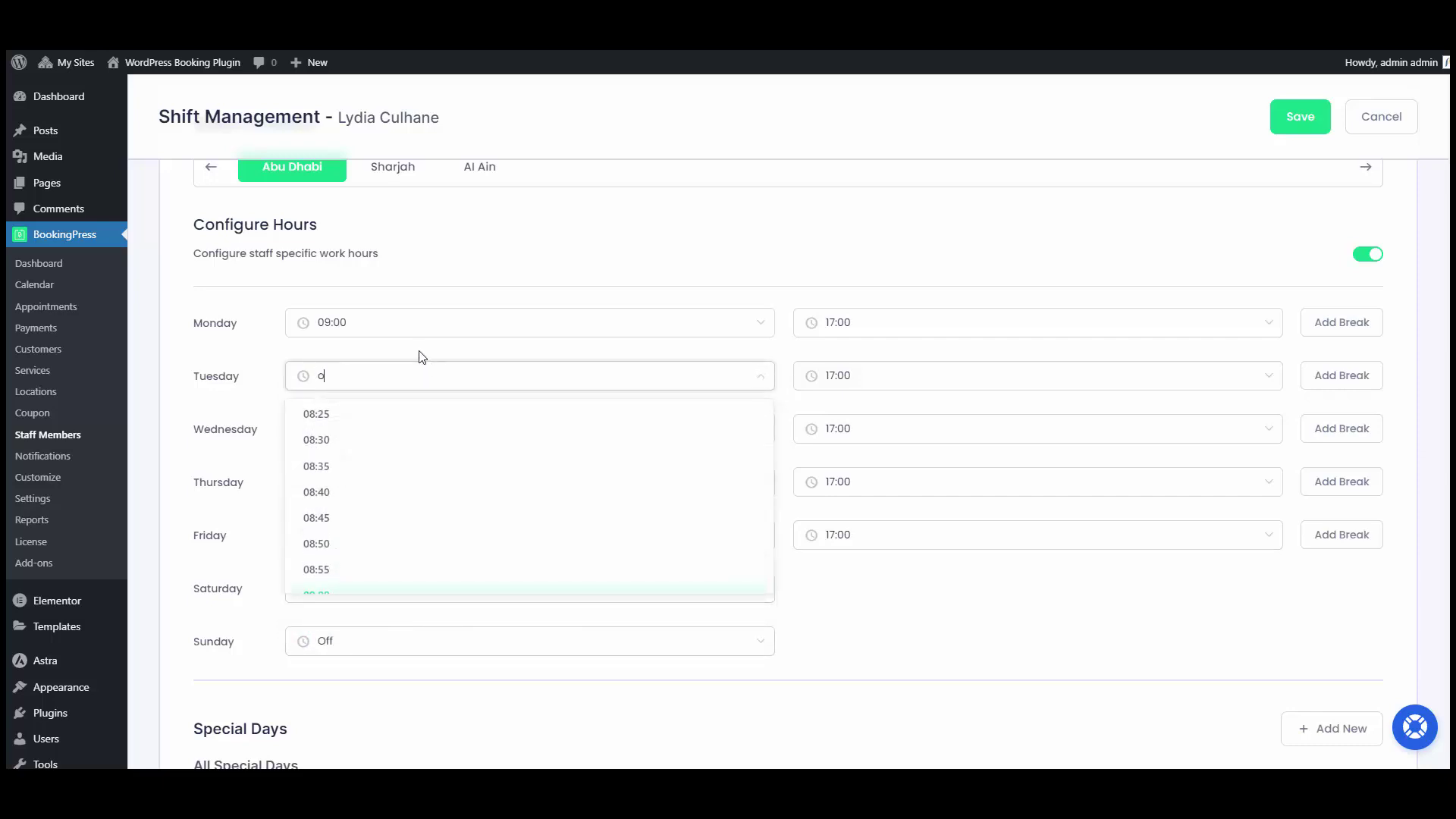
left_click(357, 418)
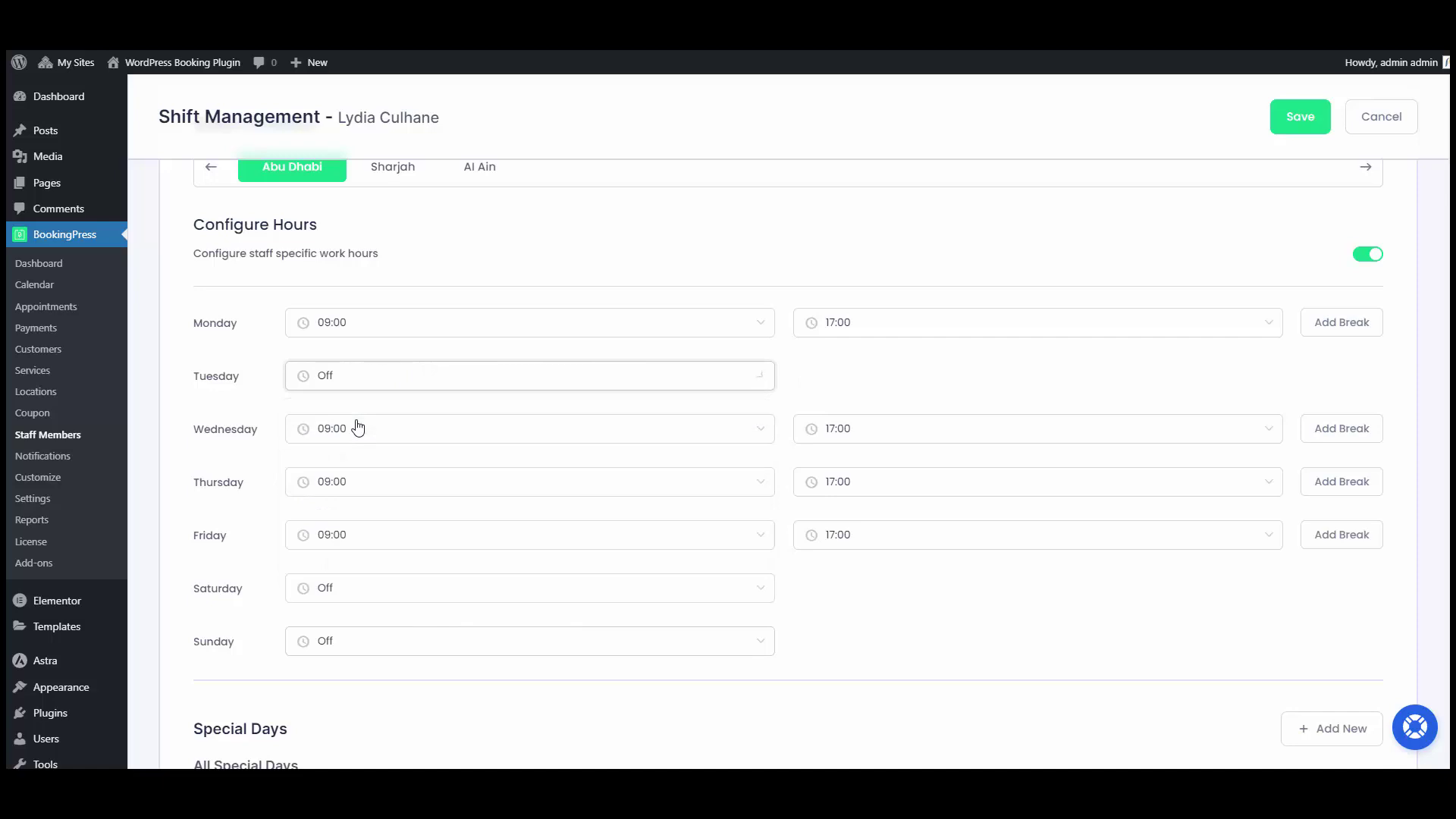
left_click(358, 483)
type("o")
left_click(330, 523)
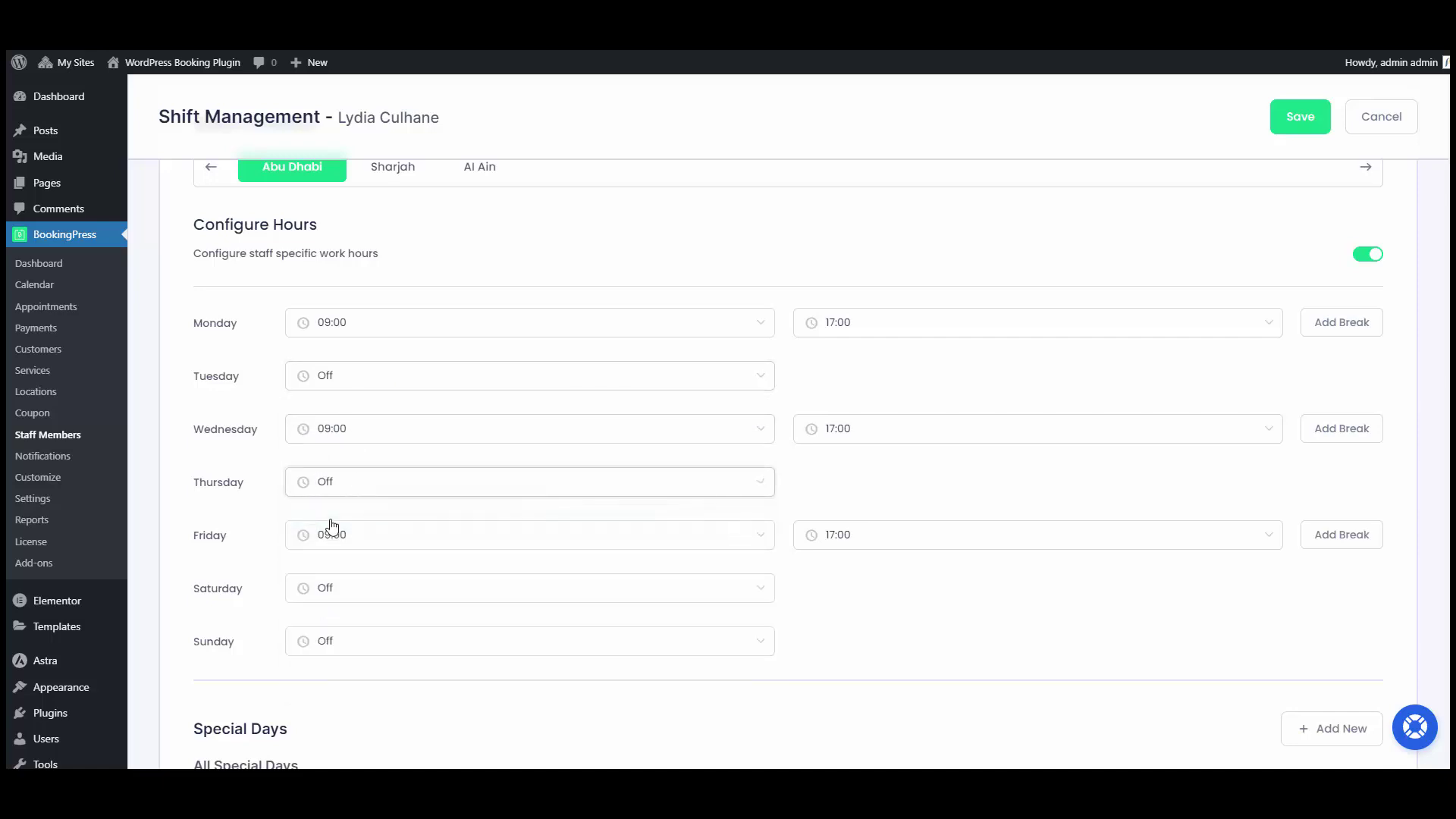
Set Monday and Wednesday off at Sharjah and Tuesday off at Al Ain, then save the schedule.
scroll(416, 237, "up", 1)
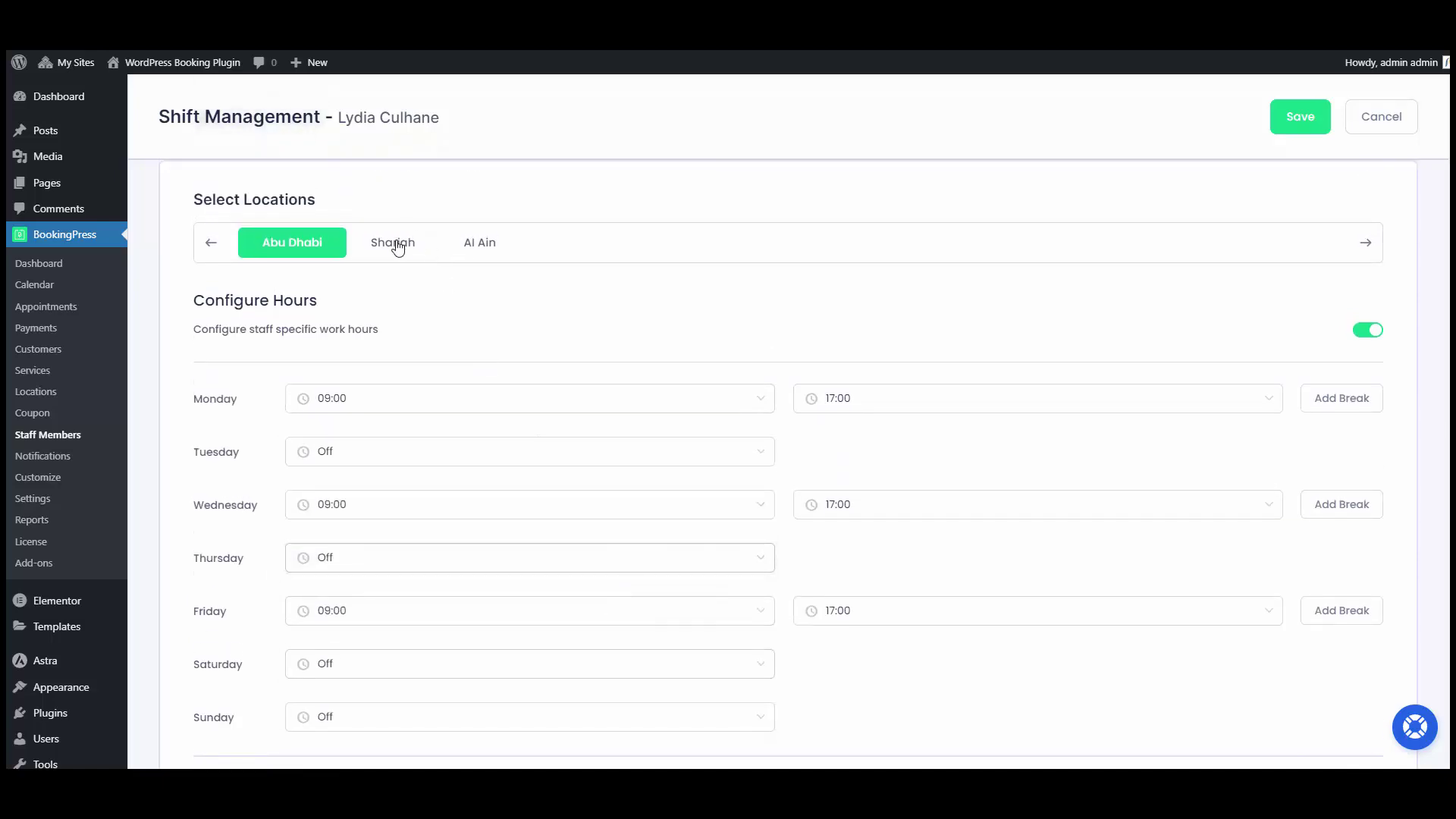
left_click(396, 244)
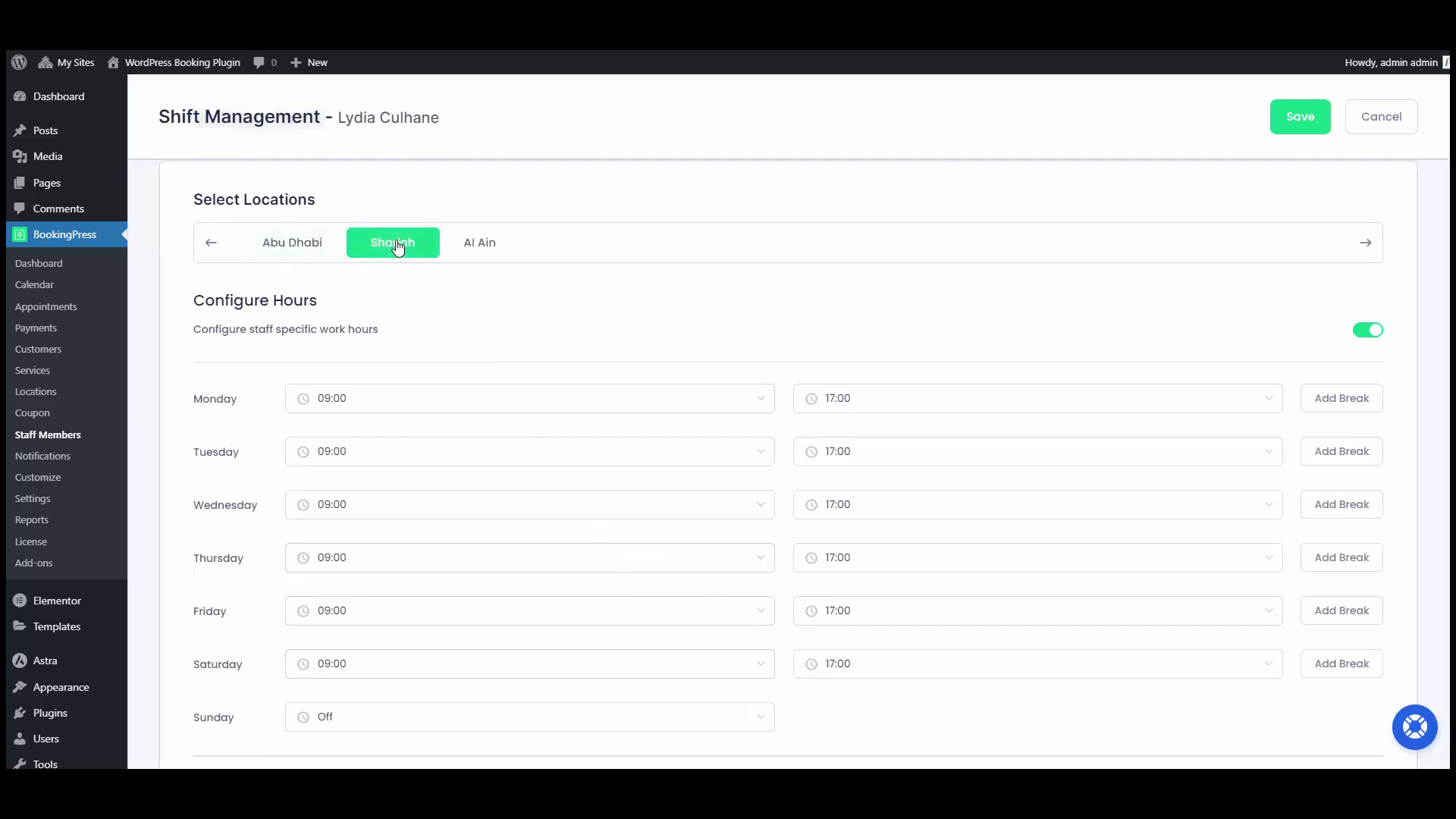
left_click(391, 404)
type("o")
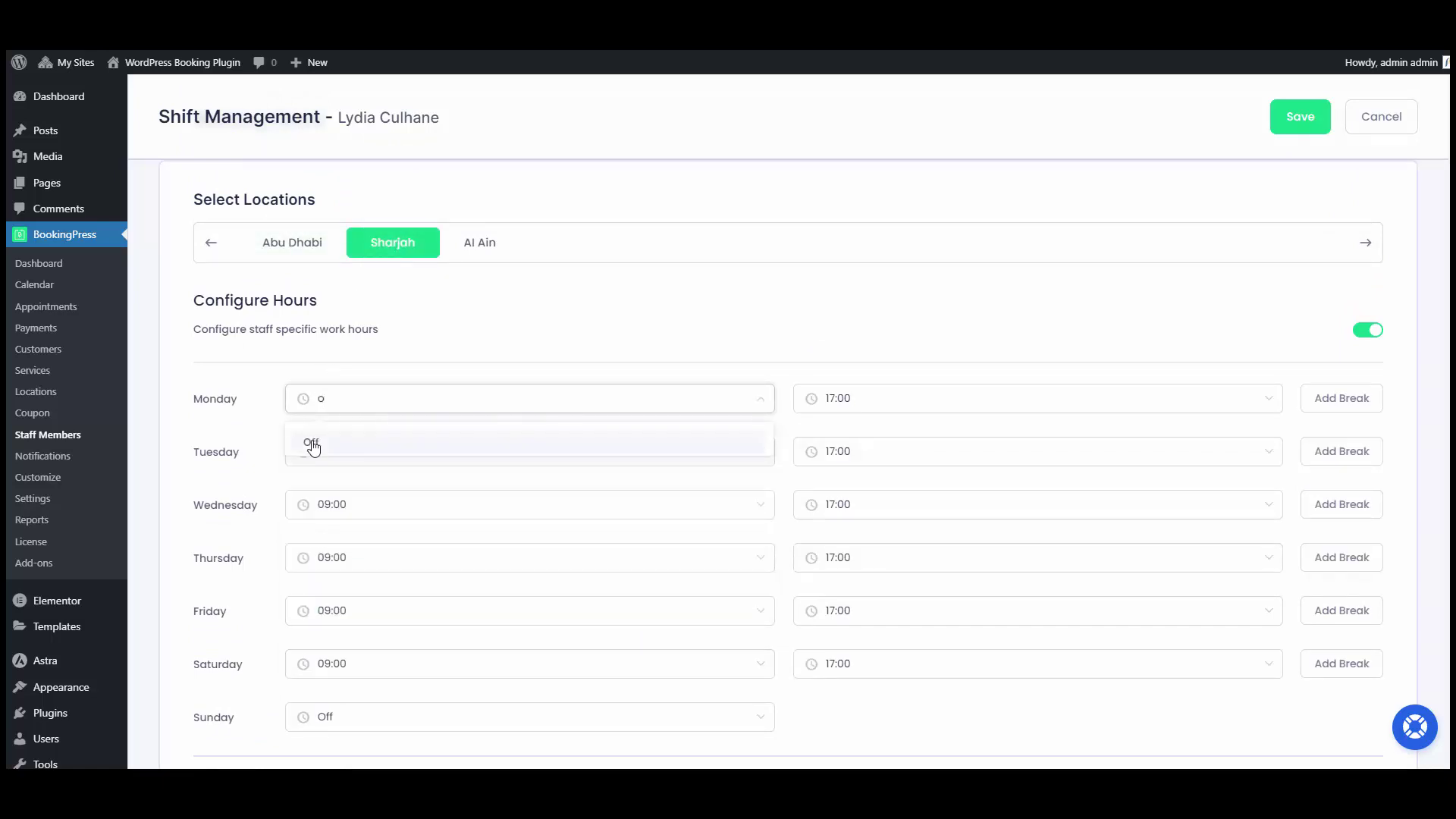
left_click(313, 444)
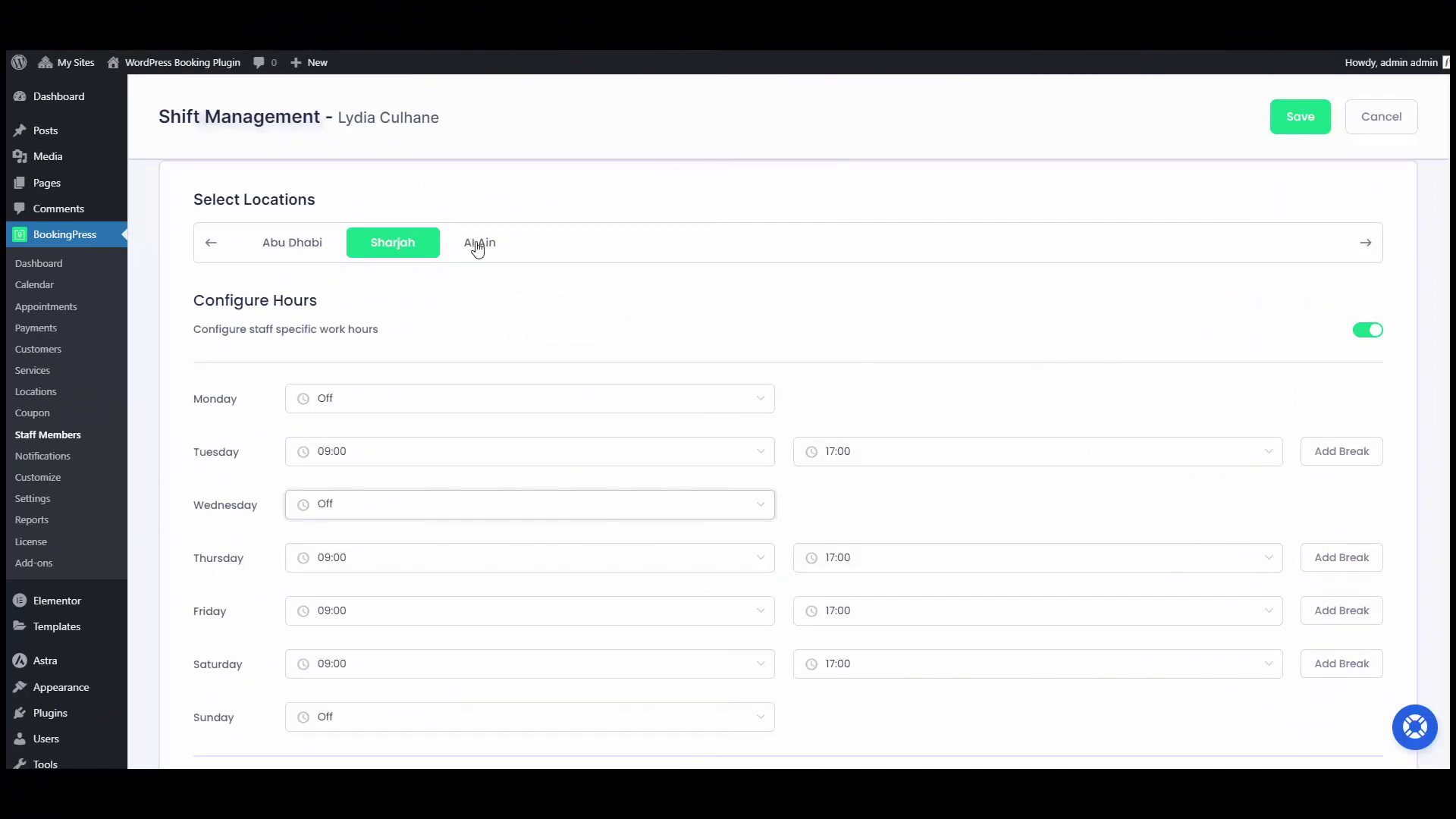
left_click(478, 243)
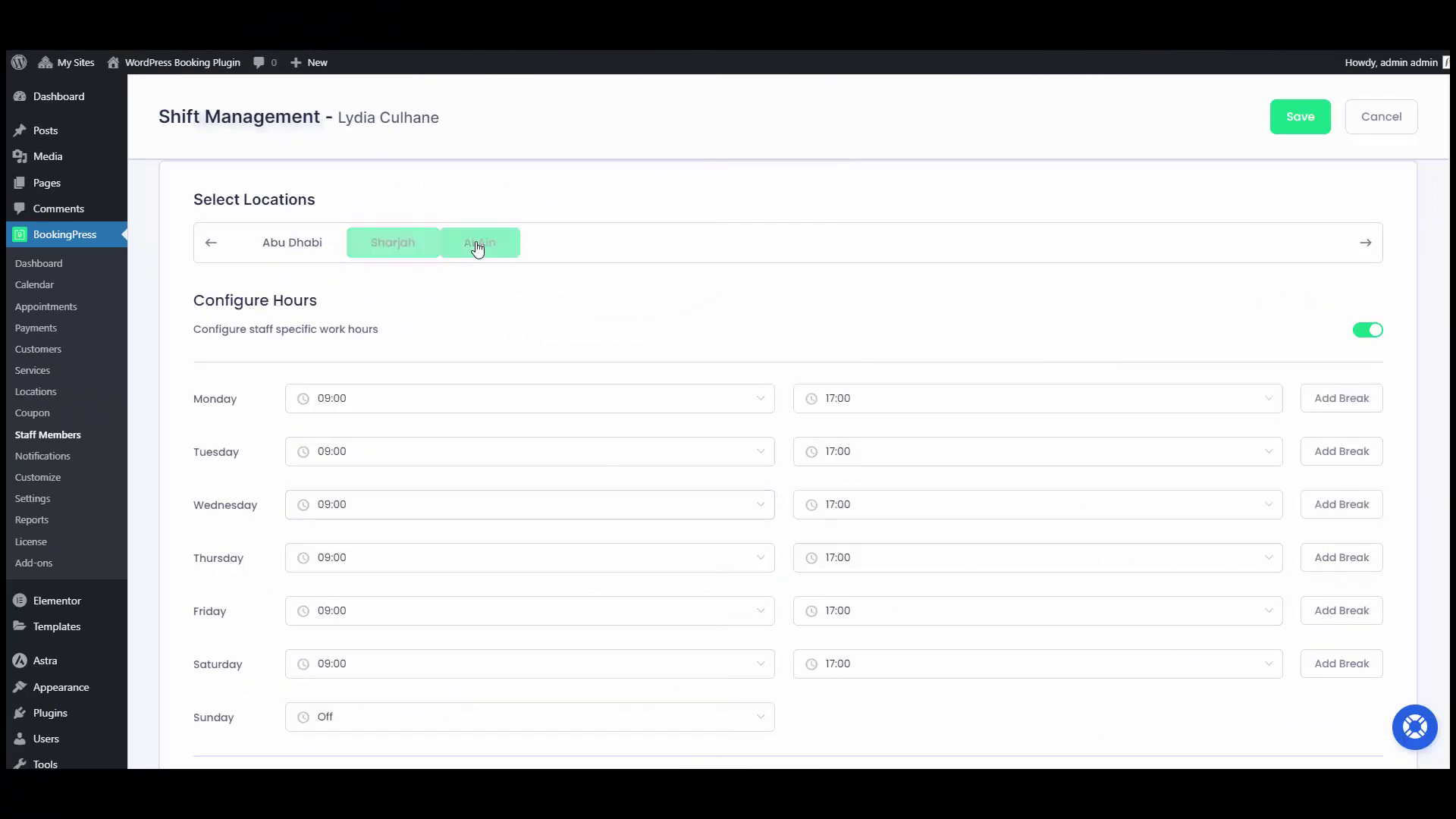
left_click(386, 457)
type("o")
left_click(338, 496)
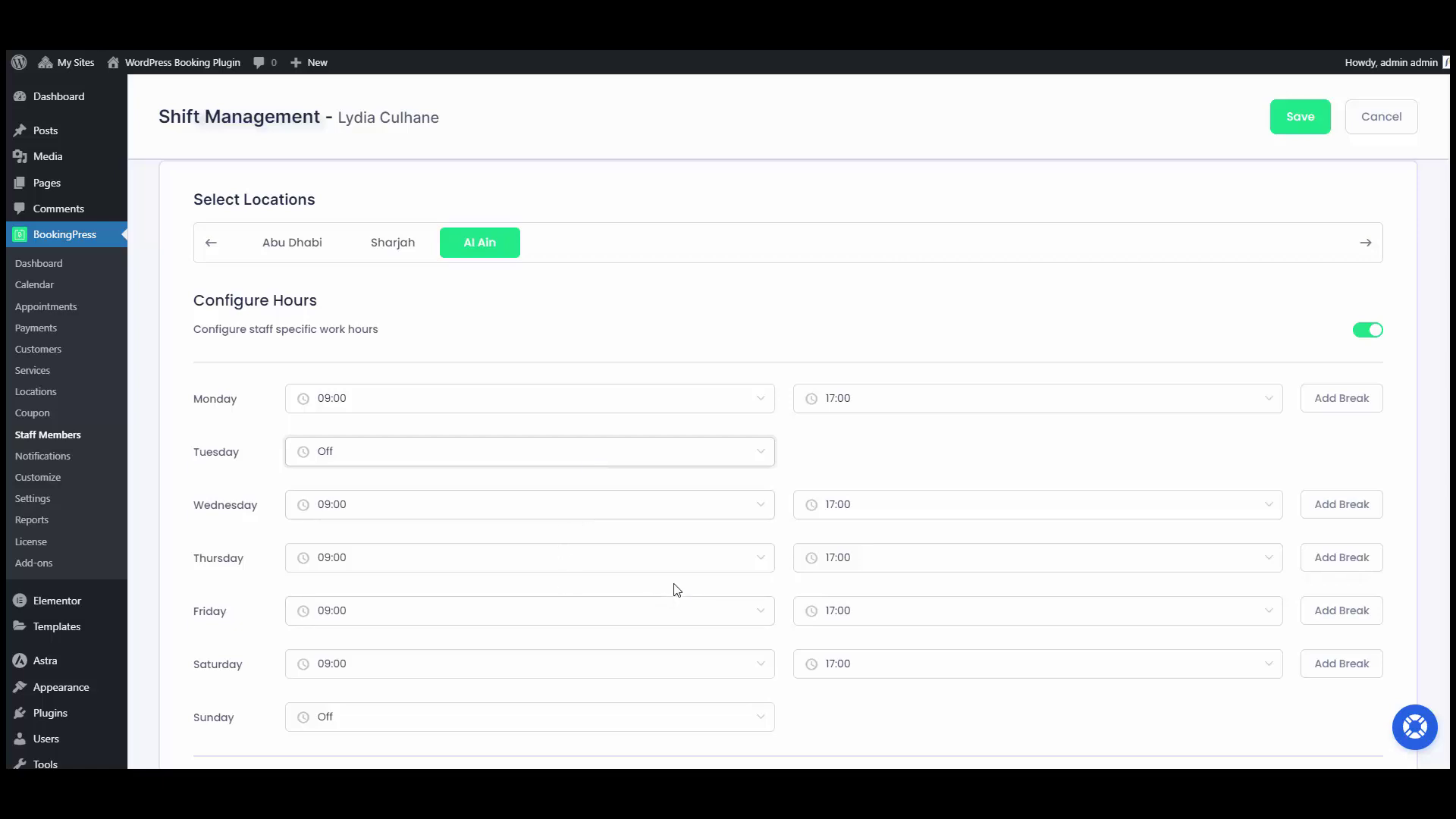
left_click(467, 246)
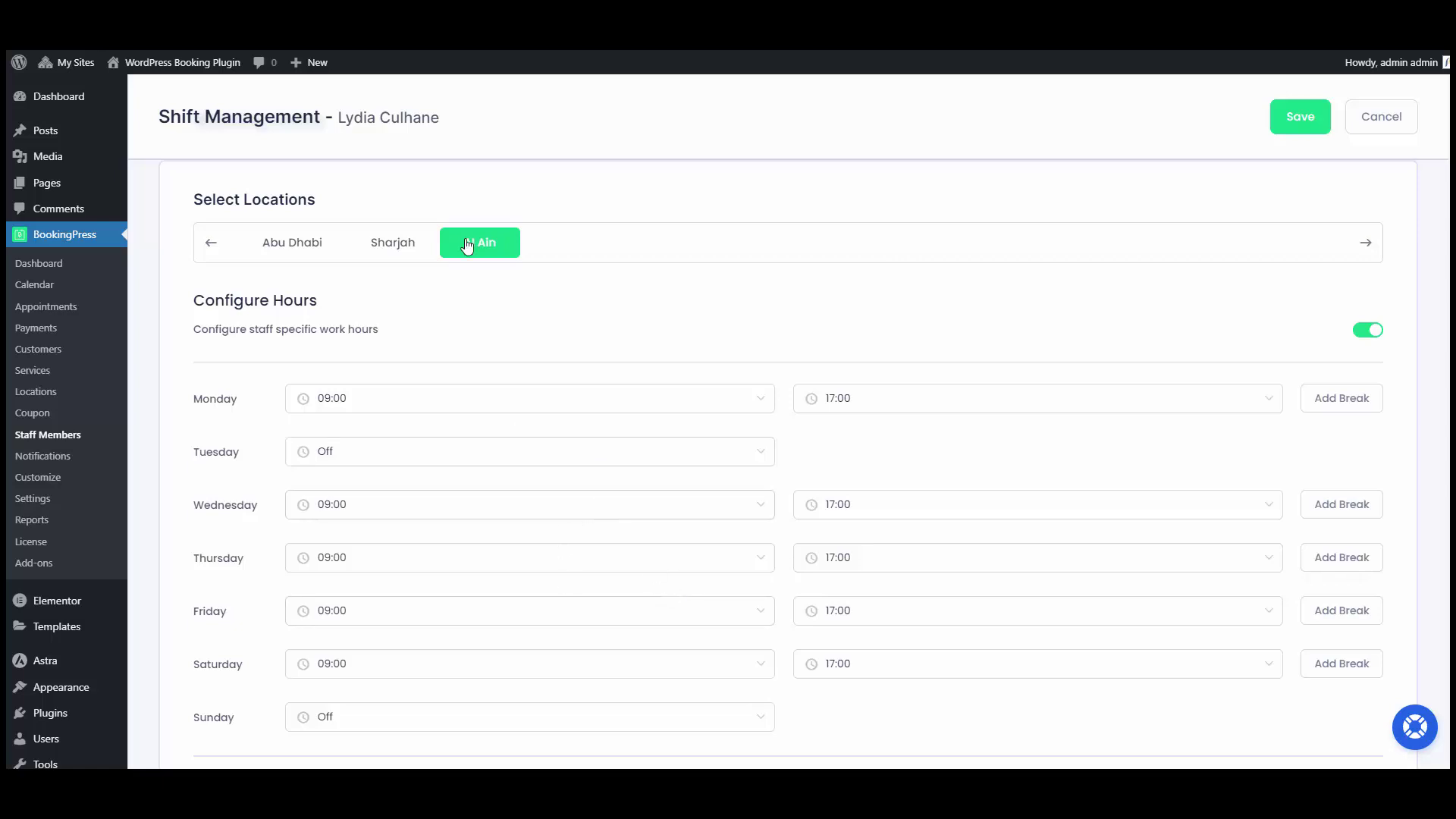
left_click(1303, 120)
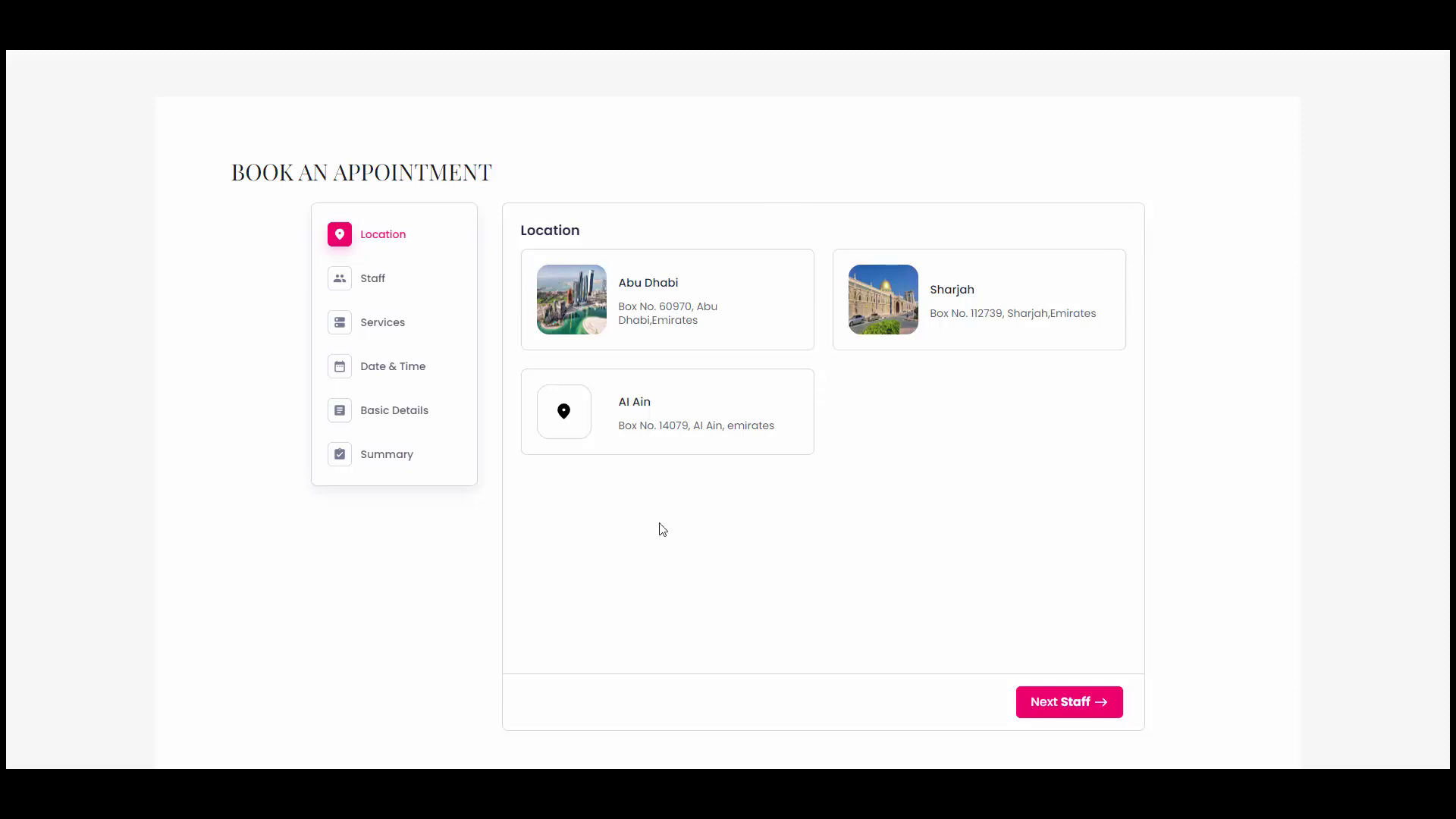
Pick Abu Dhabi, a staff member, Kundalini Yoga and the 9:00–10:00 am slot.
left_click(771, 338)
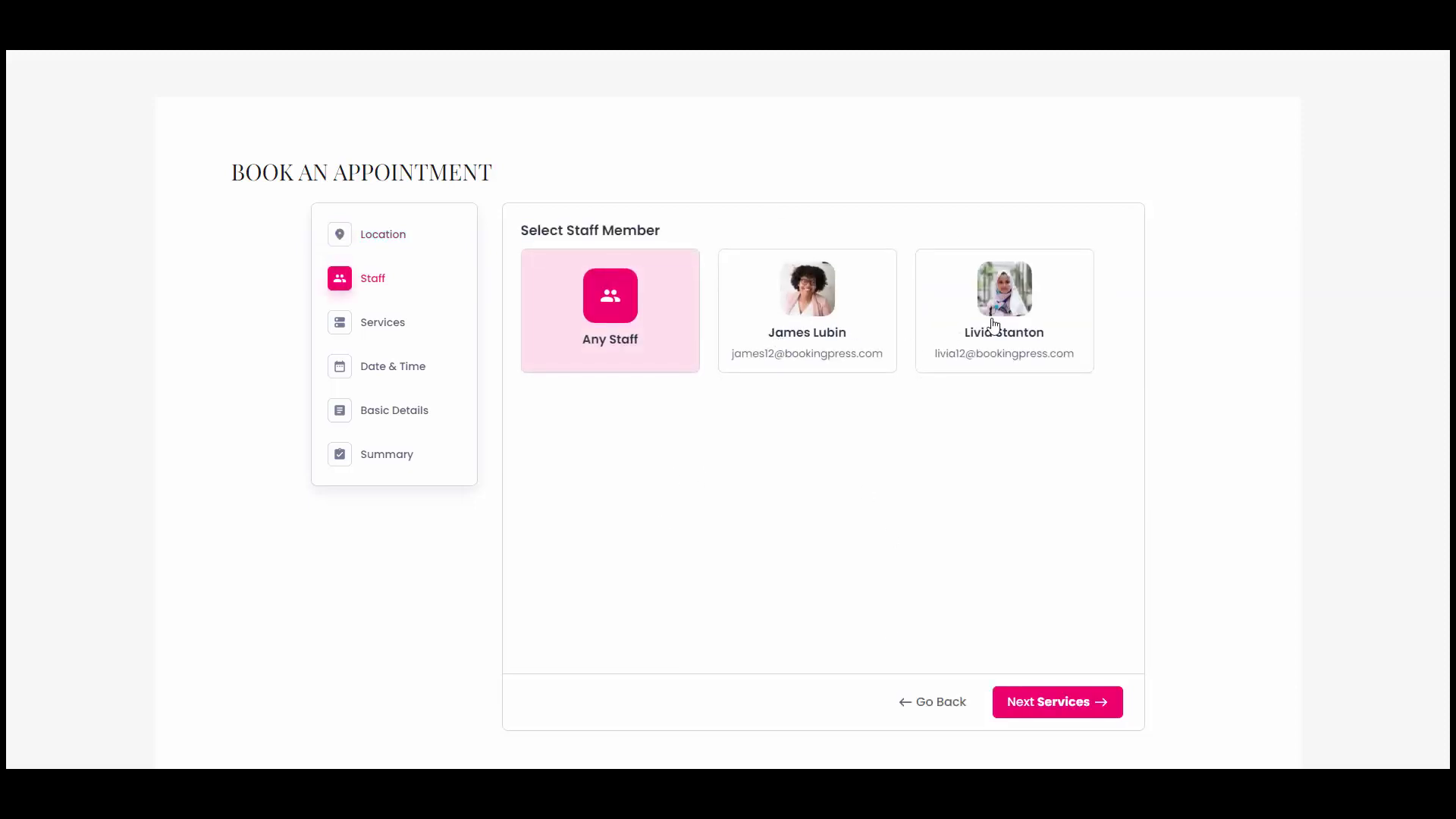
left_click(1020, 326)
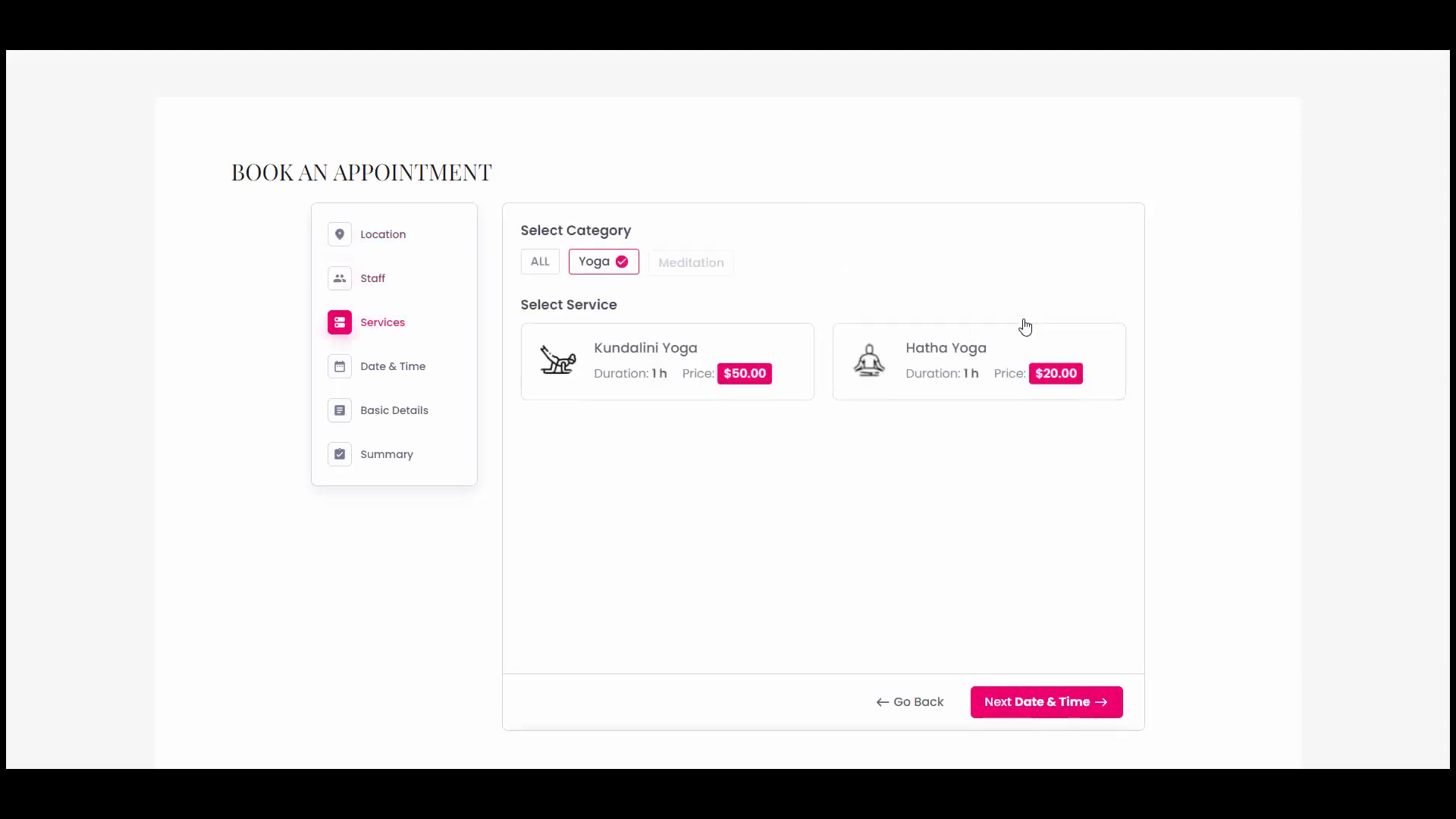
left_click(701, 356)
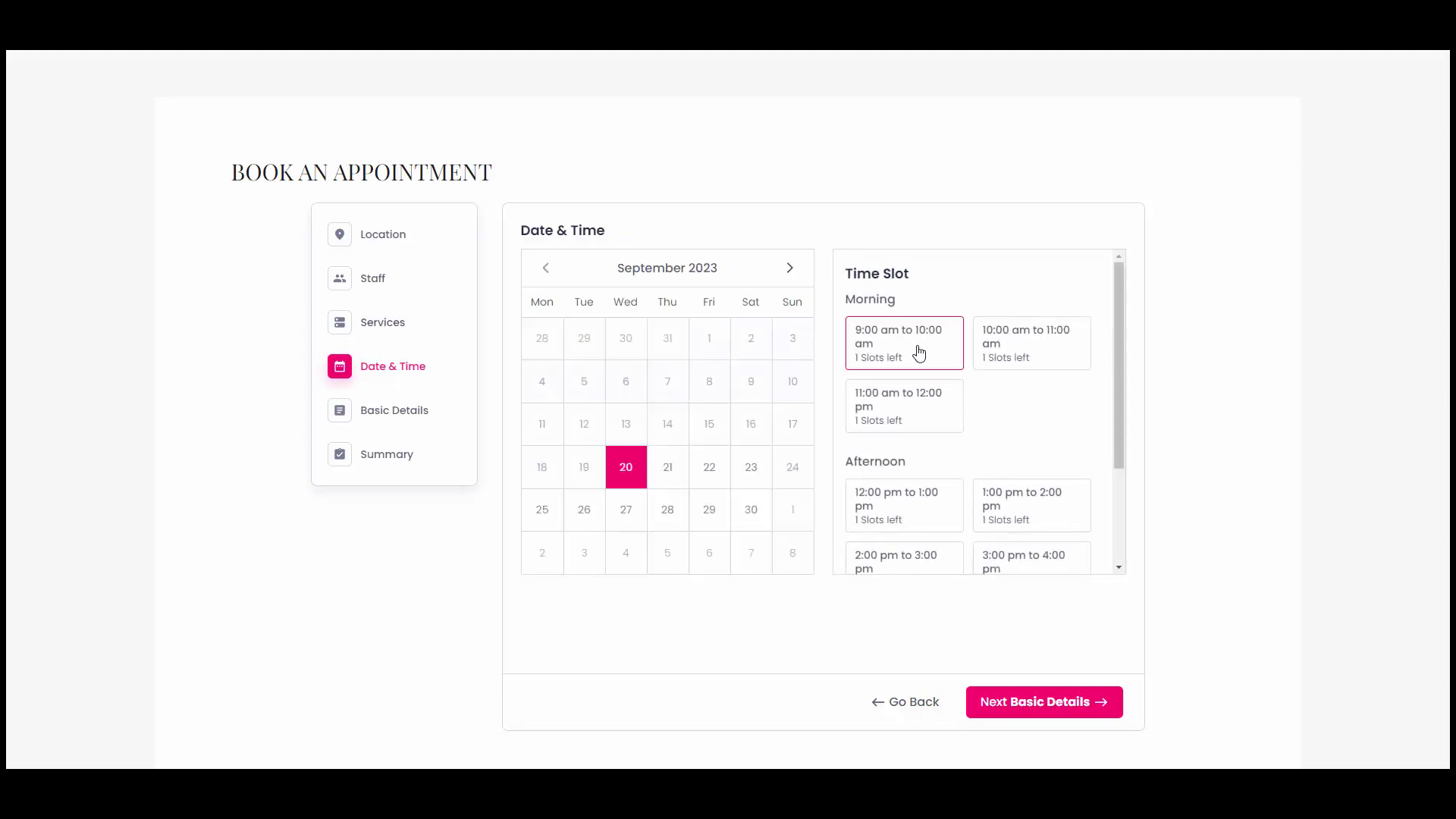
left_click(914, 345)
Enter the customer's name, e-mail and phone number in Basic Details.
type("alvera")
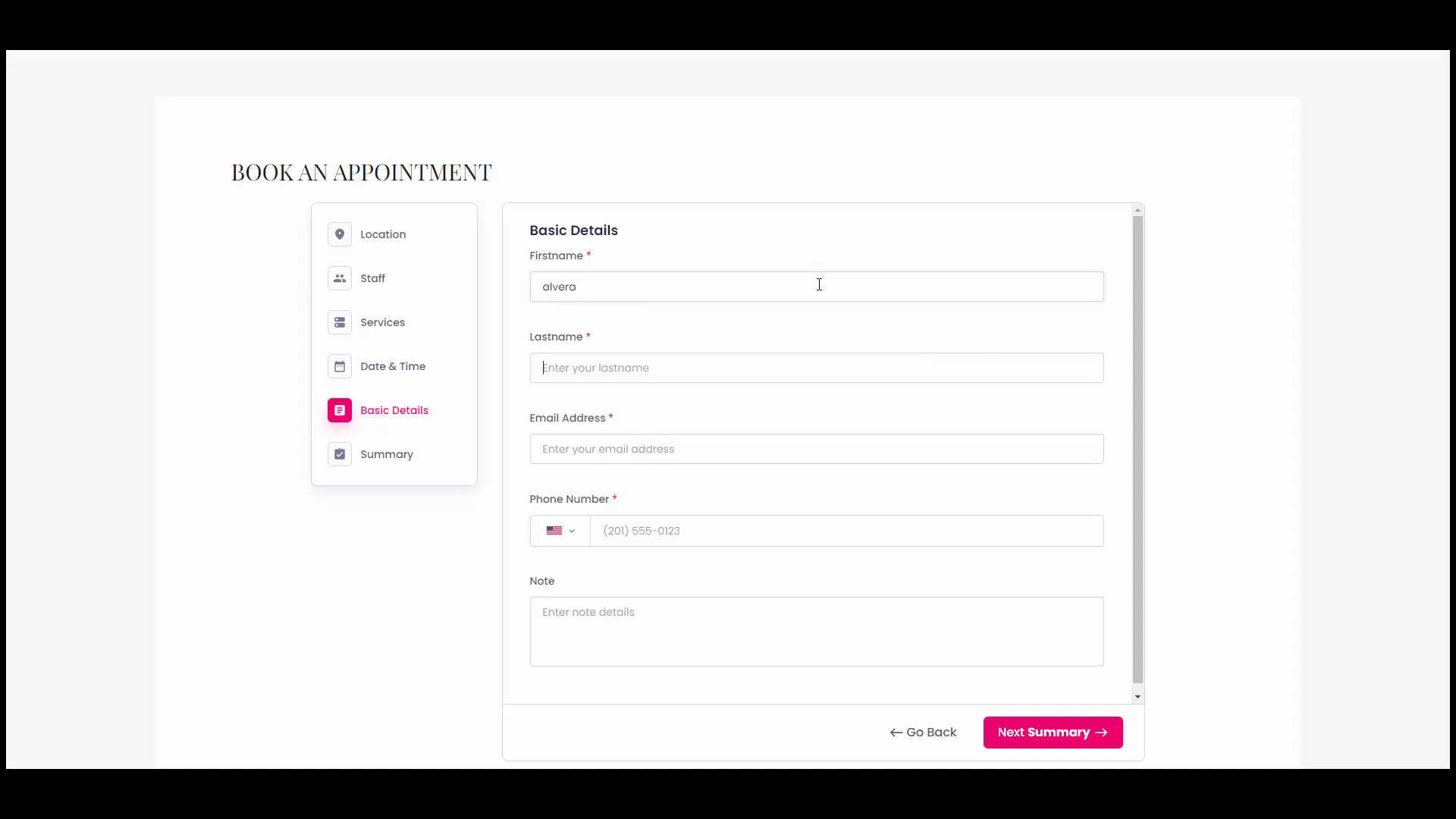
type("m")
type("al")
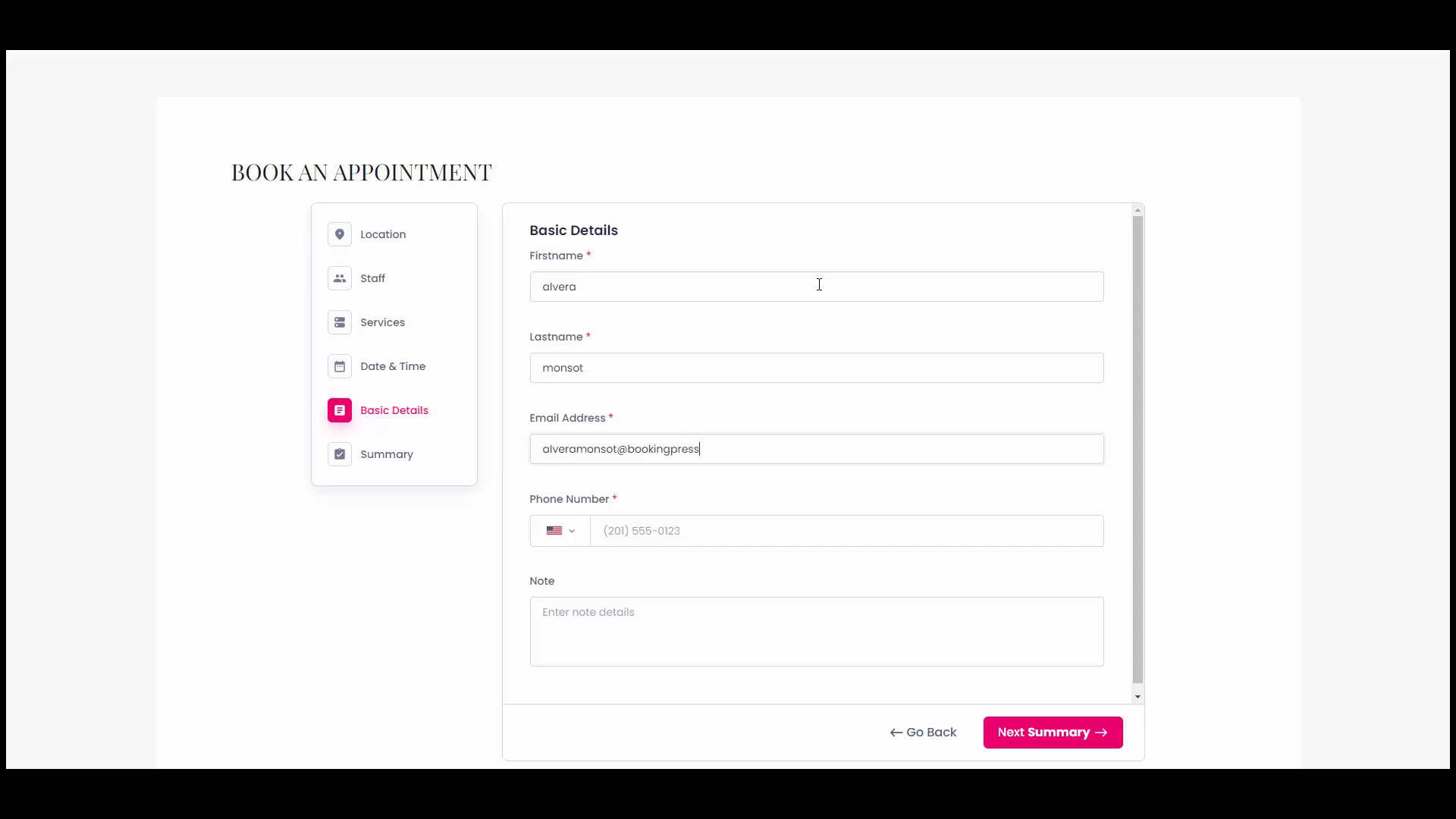
type("m")
key("Tab")
key("Tab")
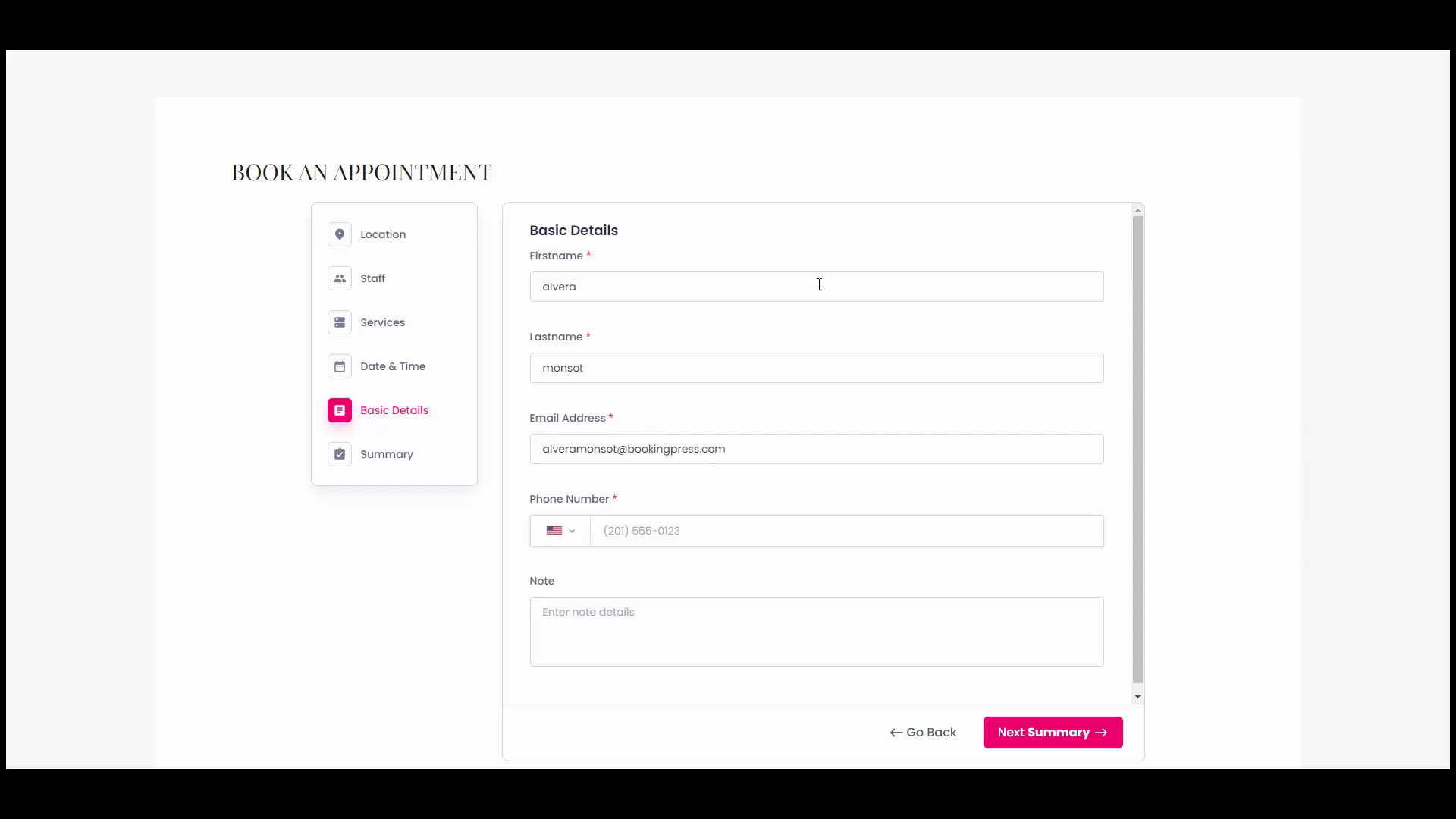
scroll(822, 338, "down", 1)
Continue to the Summary step and choose Stripe for the $5.00 deposit.
left_click(1046, 733)
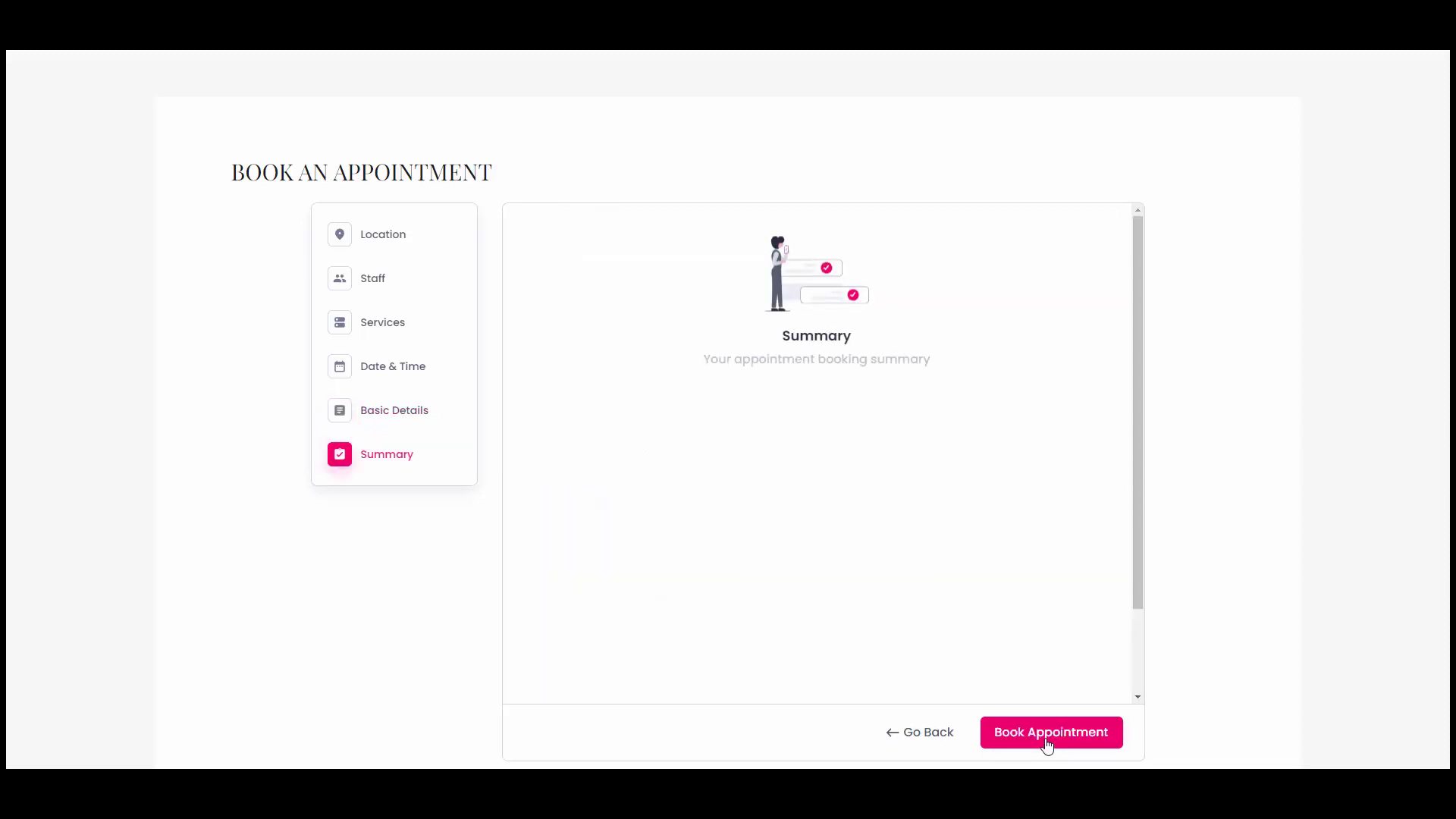
scroll(907, 523, "down", 2)
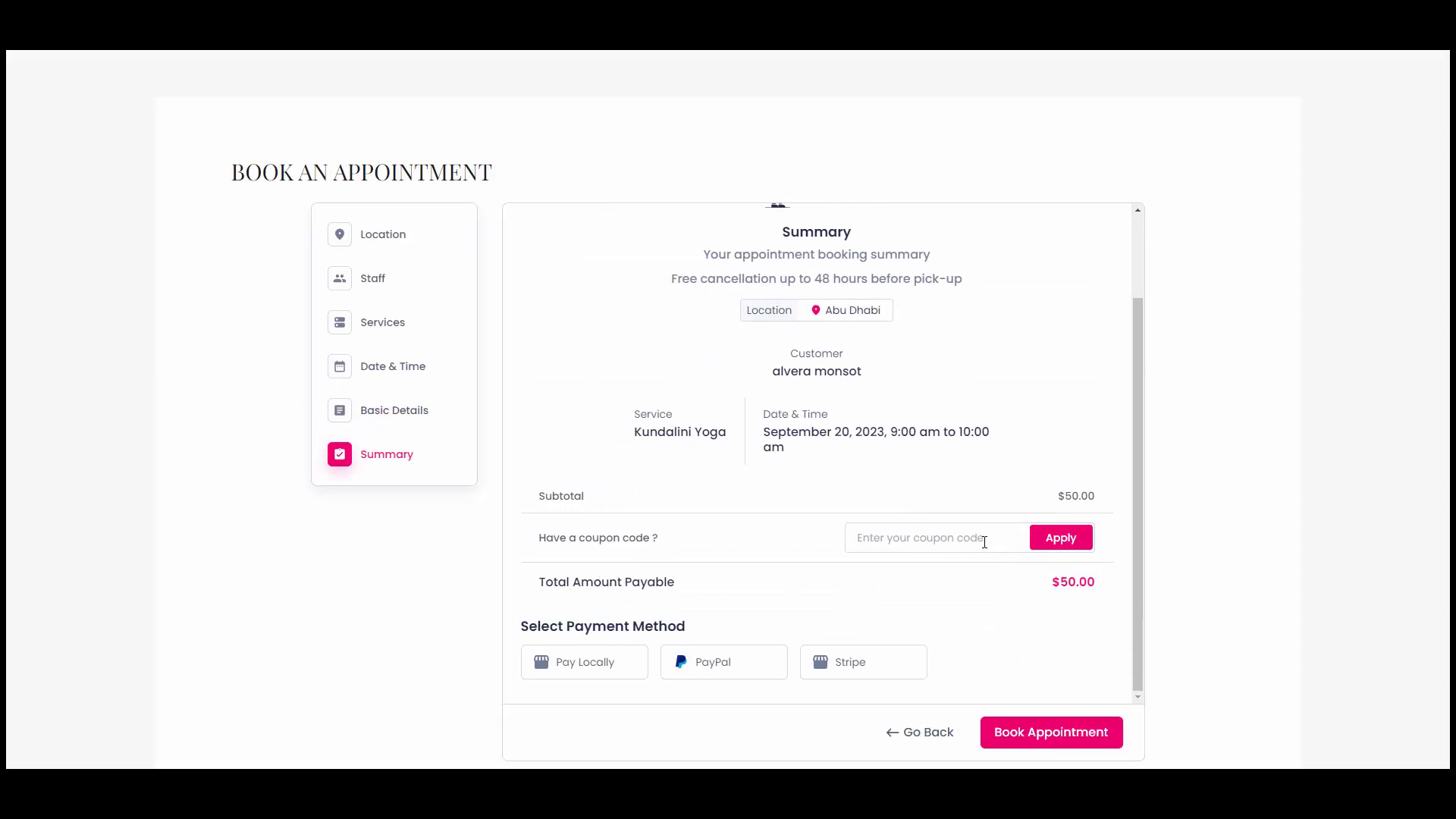
left_click(850, 664)
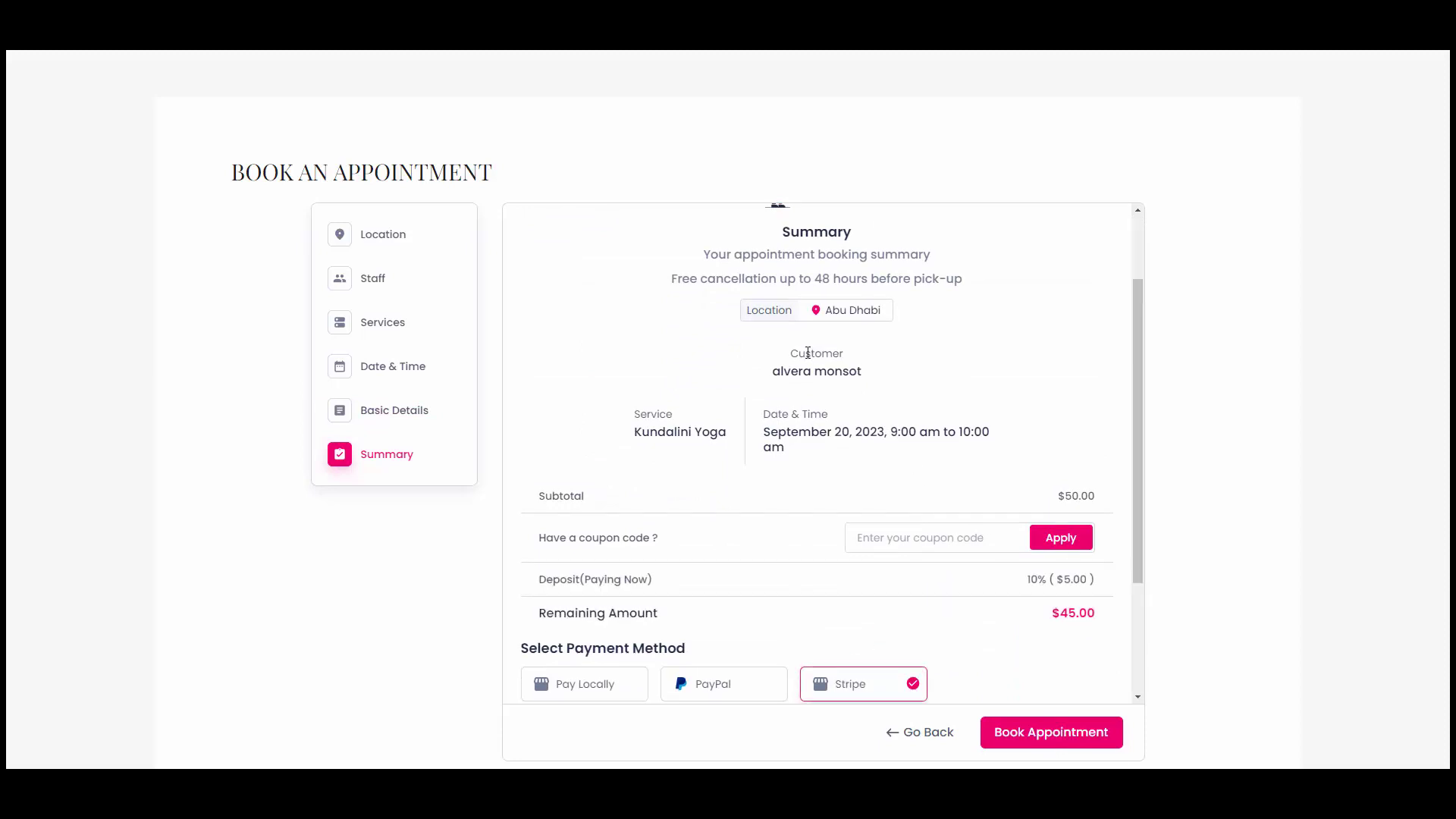
scroll(879, 326, "down", 1)
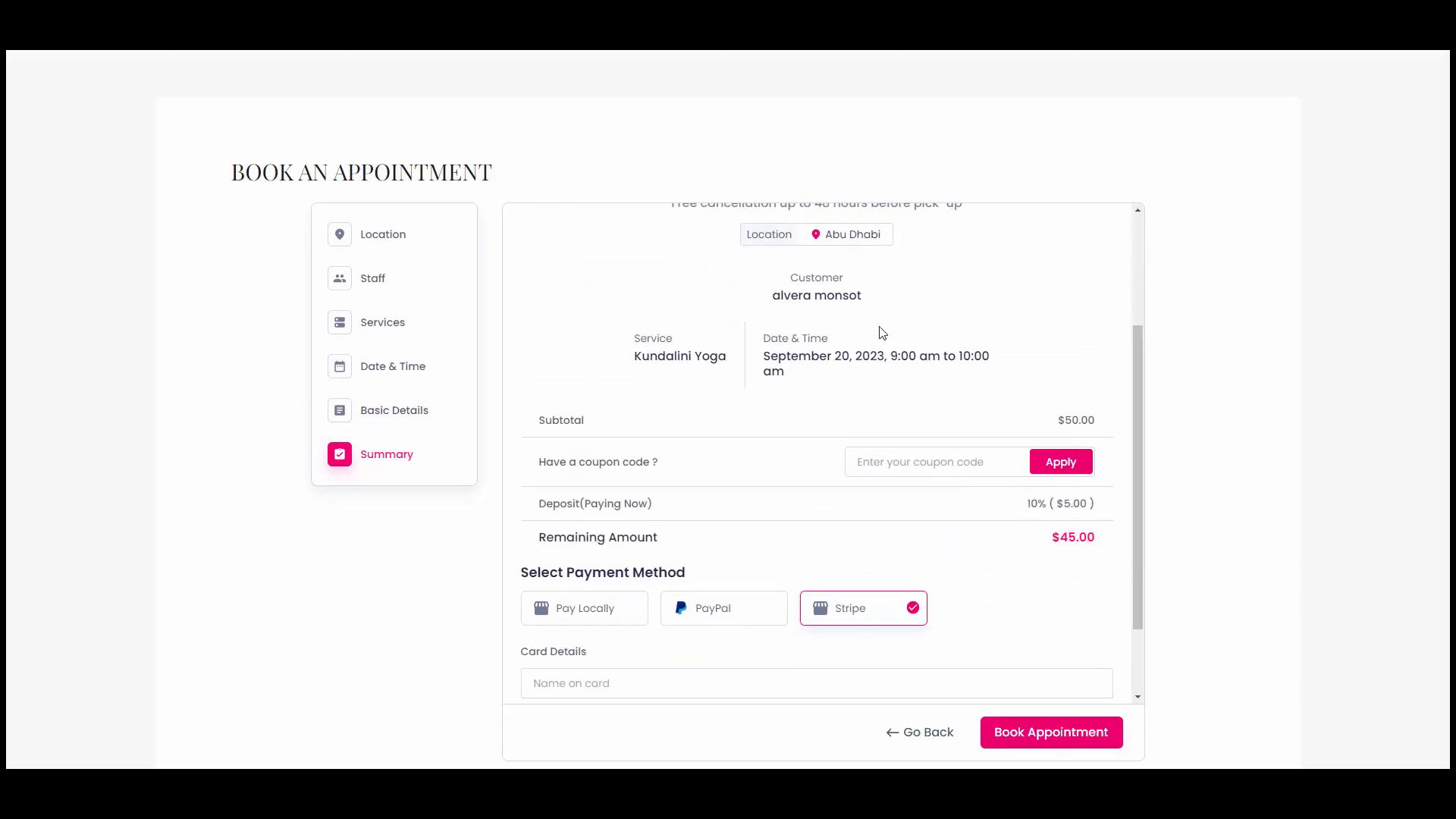
scroll(728, 511, "down", 1)
Enter the cardholder name, test card number and expiry 07/2030, then book the appointment.
left_click(667, 582)
type("al")
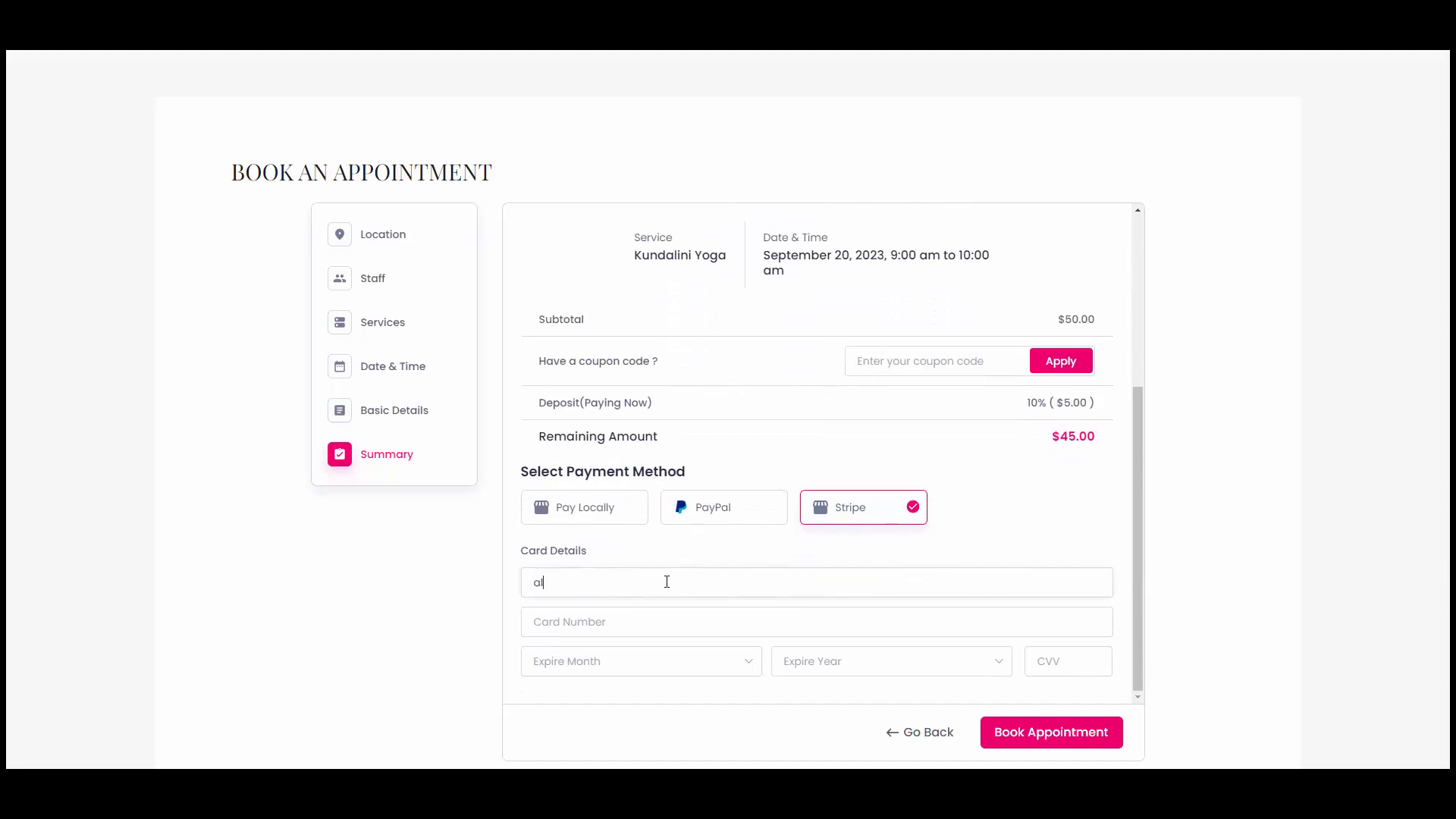
type("vera")
type("41")
type("11 1111 1111 1111")
key("Tab")
key("space")
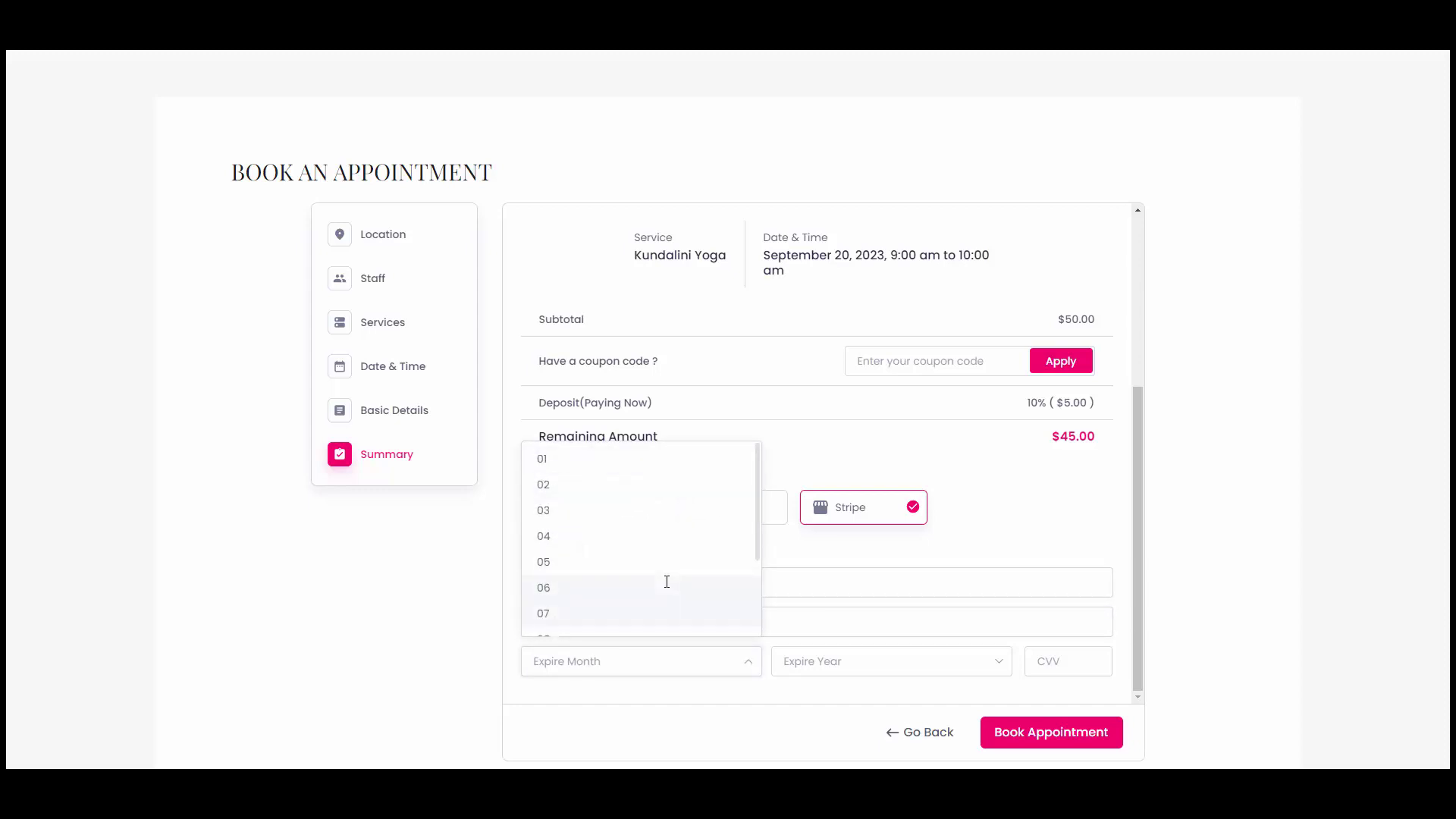
left_click(666, 582)
key("Tab")
key("space")
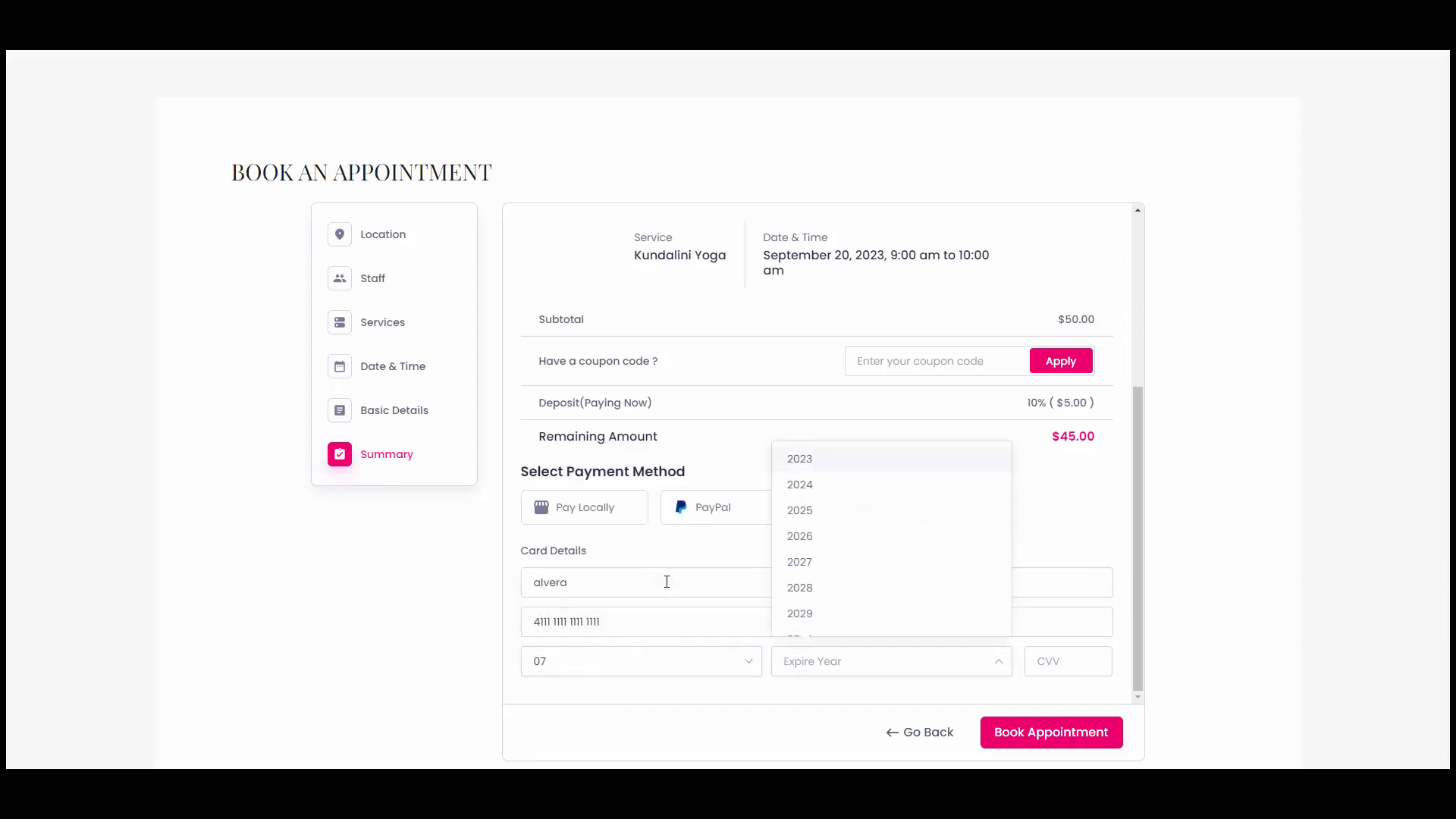
key("Down")
key("Down")
key("Down")
key("Down")
key("Down")
key("Down")
key("Down")
key("Tab")
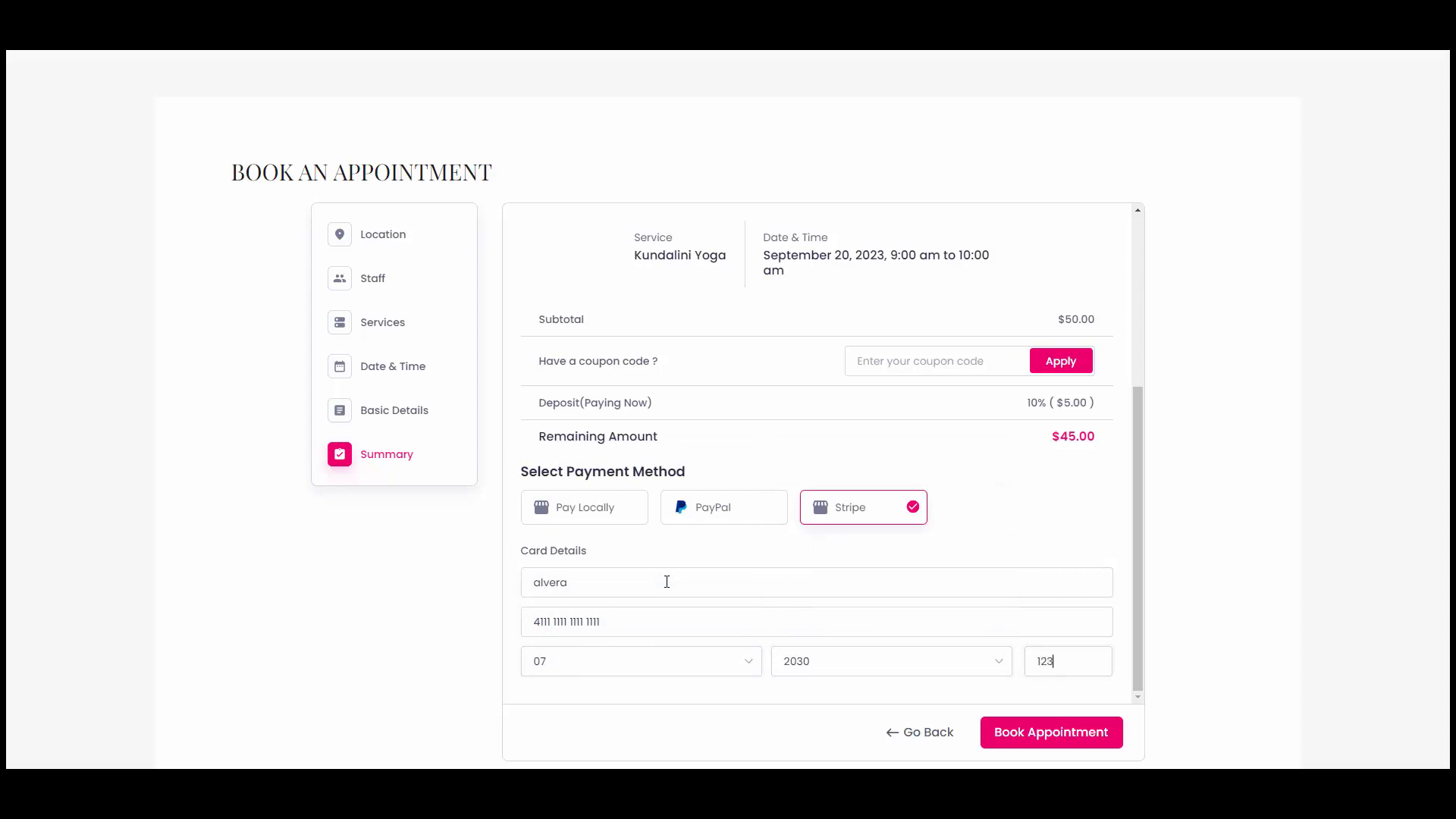
scroll(1138, 569, "down", 1)
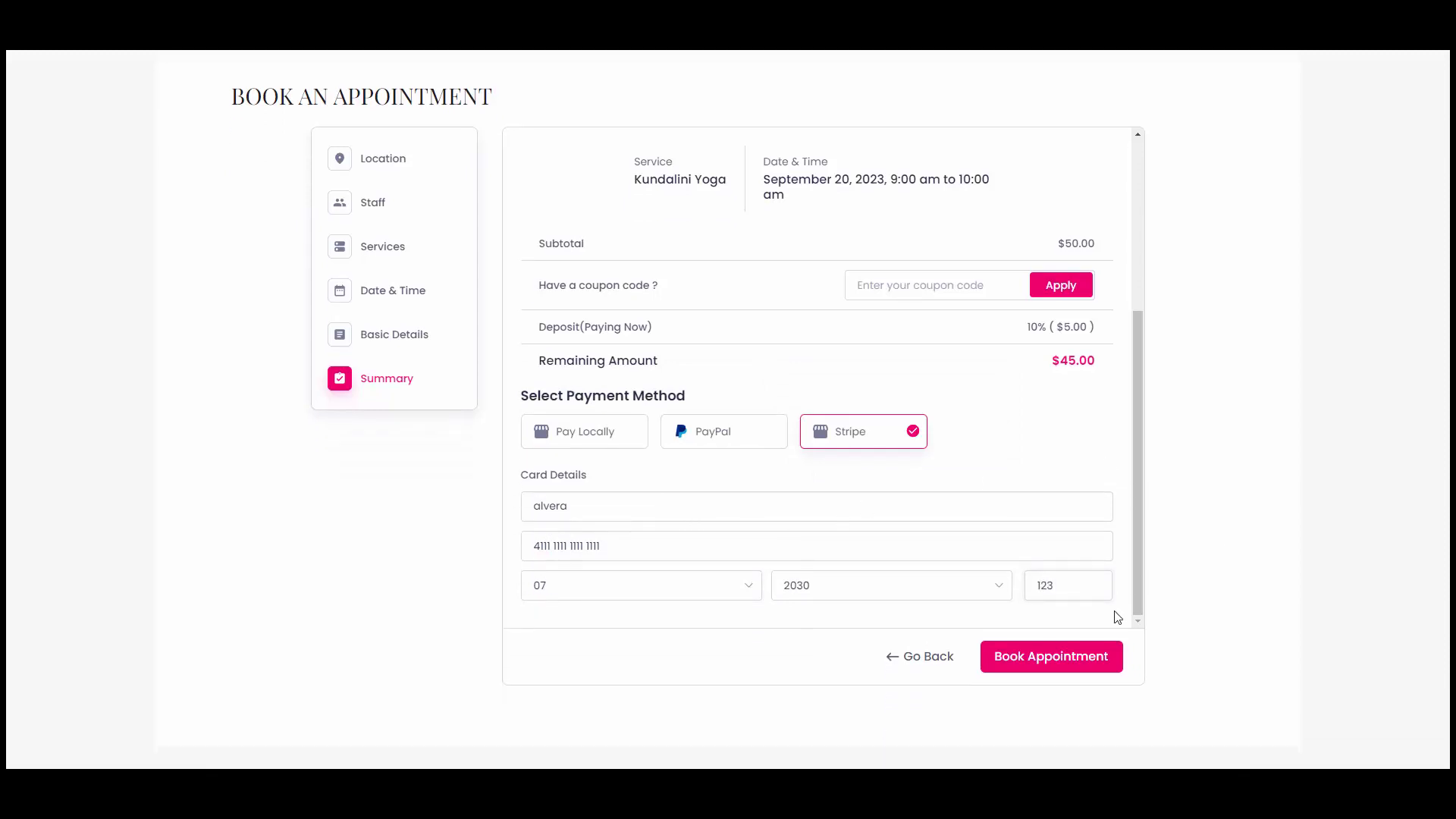
left_click(1092, 654)
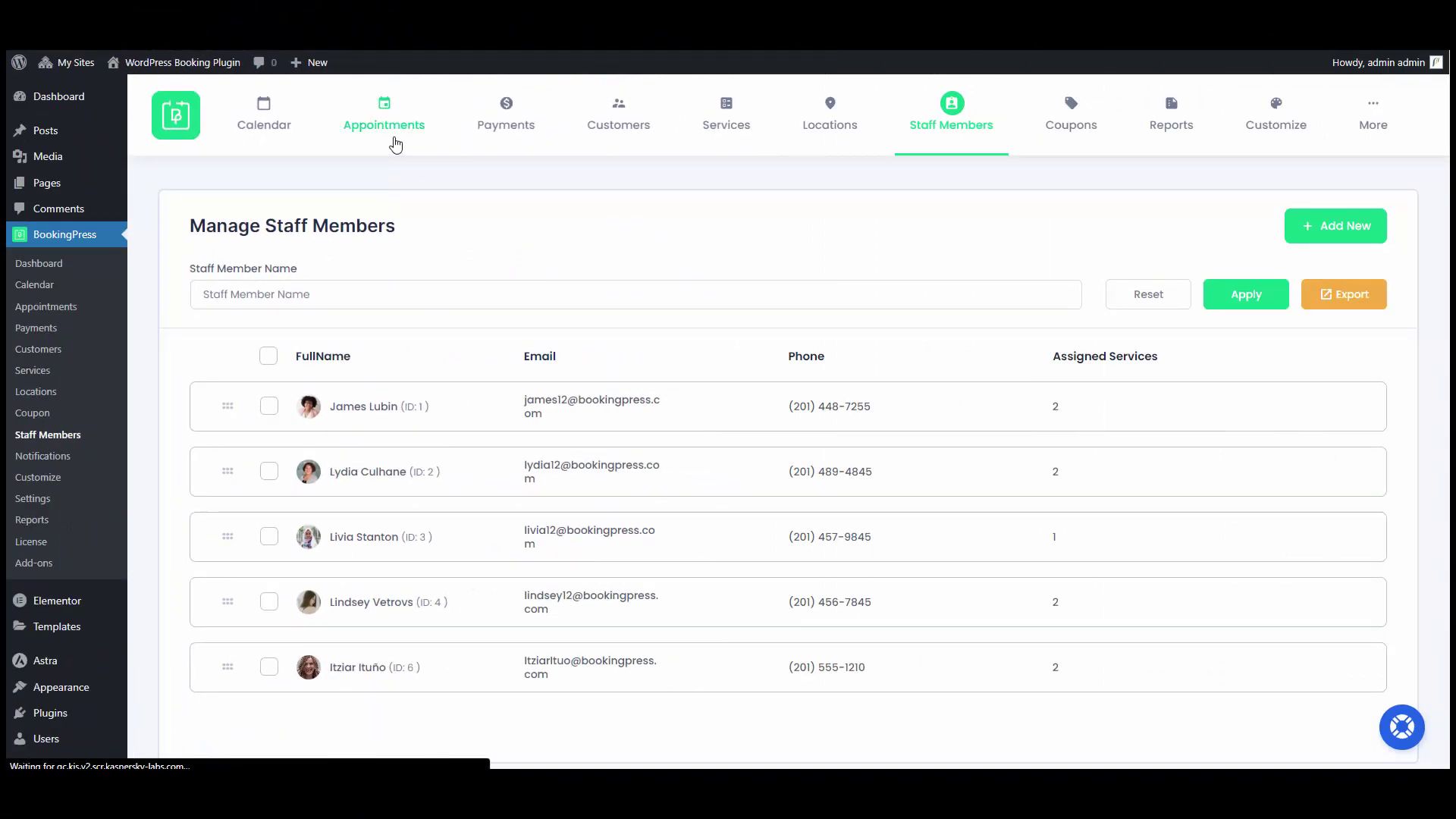
Expand the approved Abu Dhabi Kundalini Yoga booking in Appointments, then go to Payments.
left_click(395, 144)
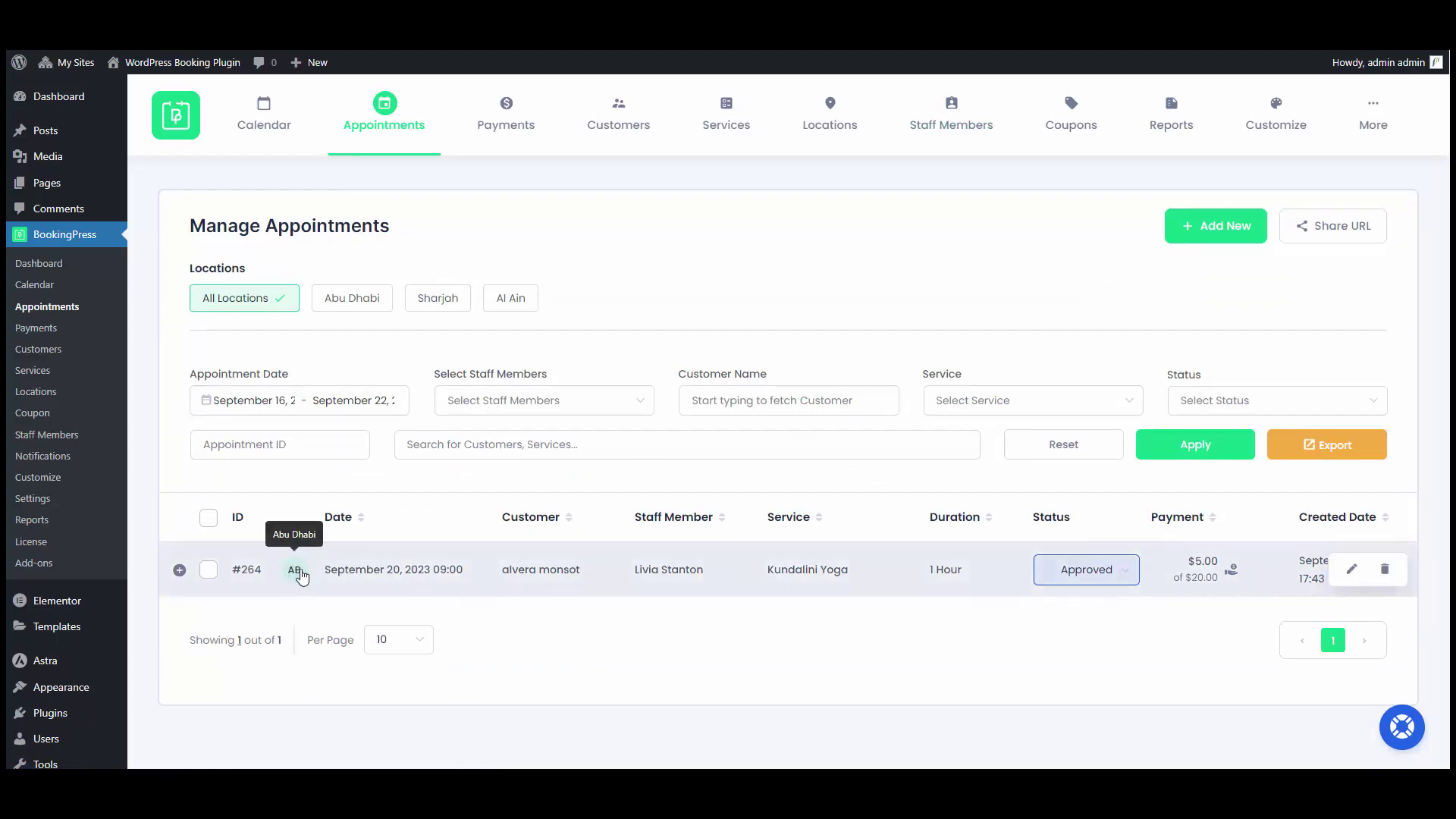
left_click(660, 569)
scroll(658, 572, "down", 2)
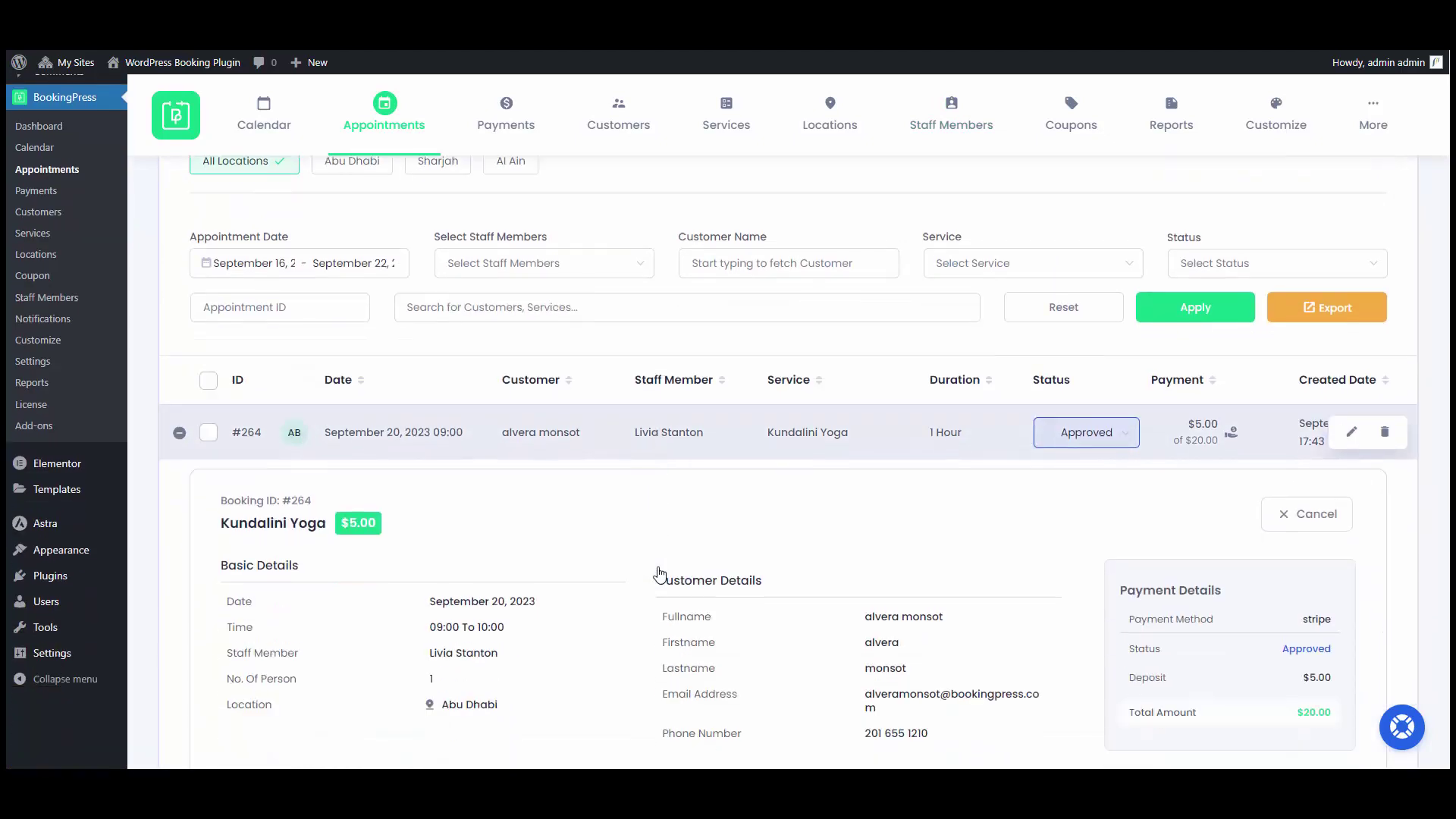
scroll(658, 572, "down", 3)
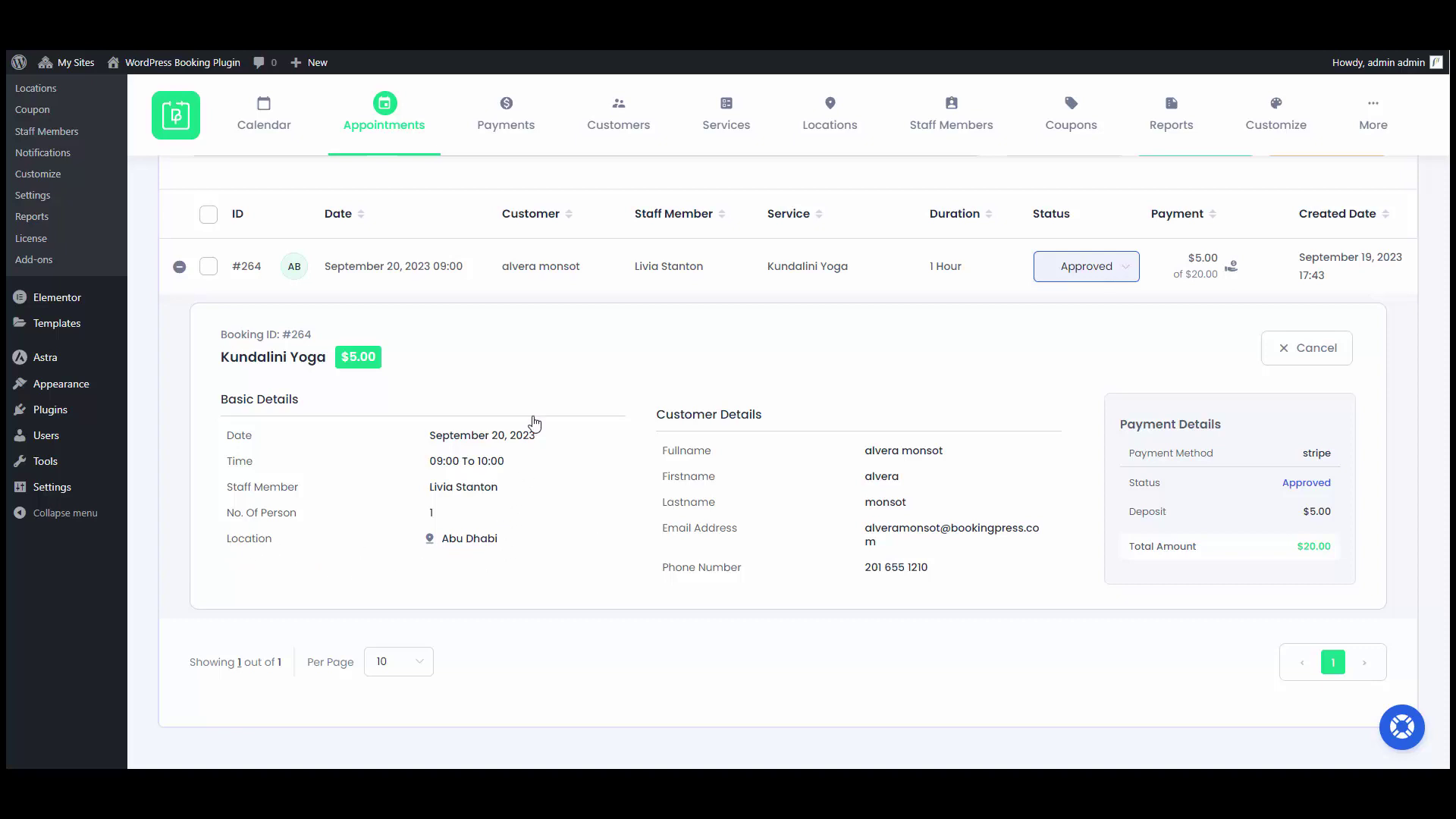
left_click(520, 150)
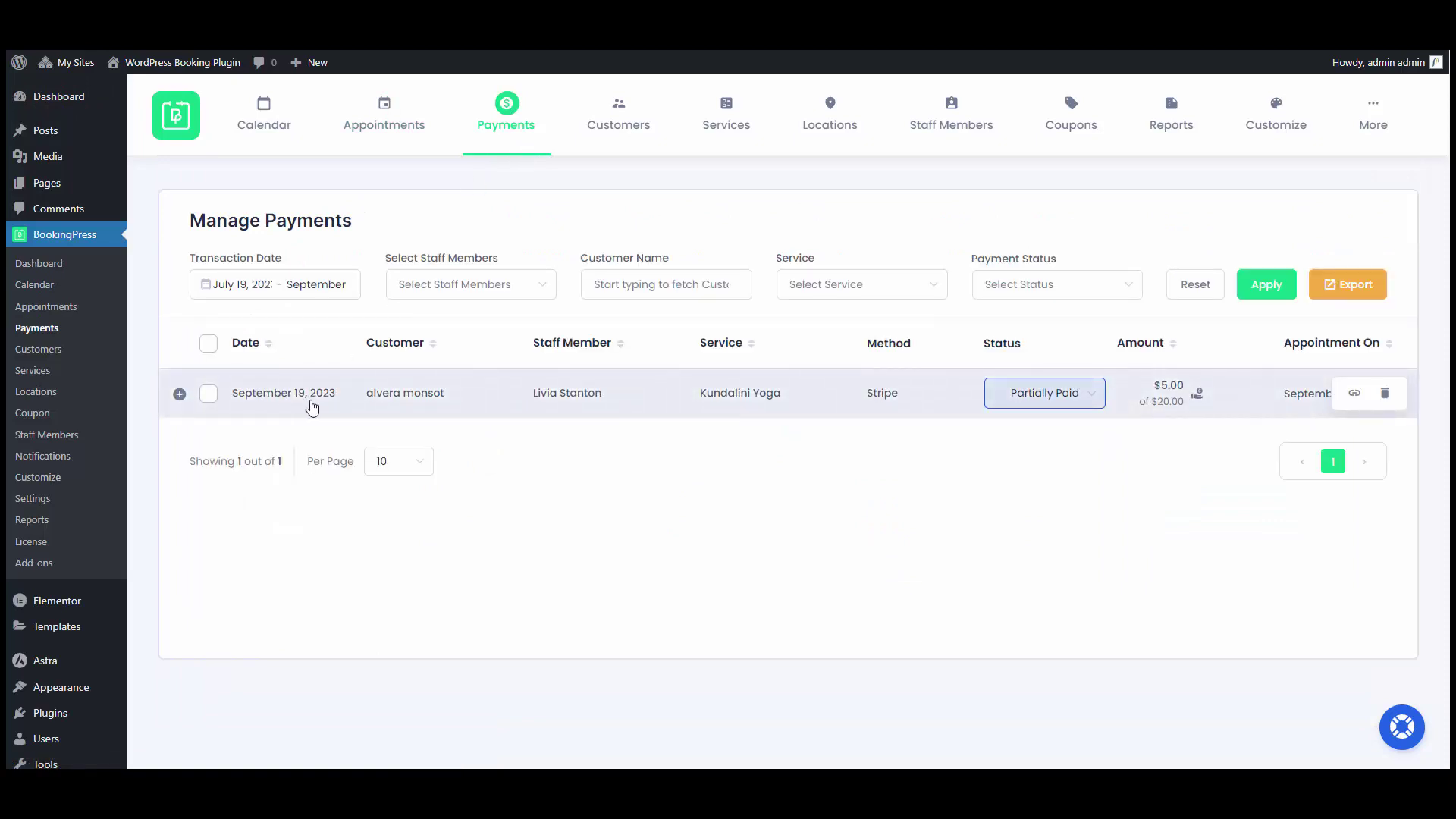
Expand the Kundalini Yoga payment row to see the $5.00 Stripe deposit and $15.00 due.
left_click(397, 408)
scroll(425, 400, "down", 2)
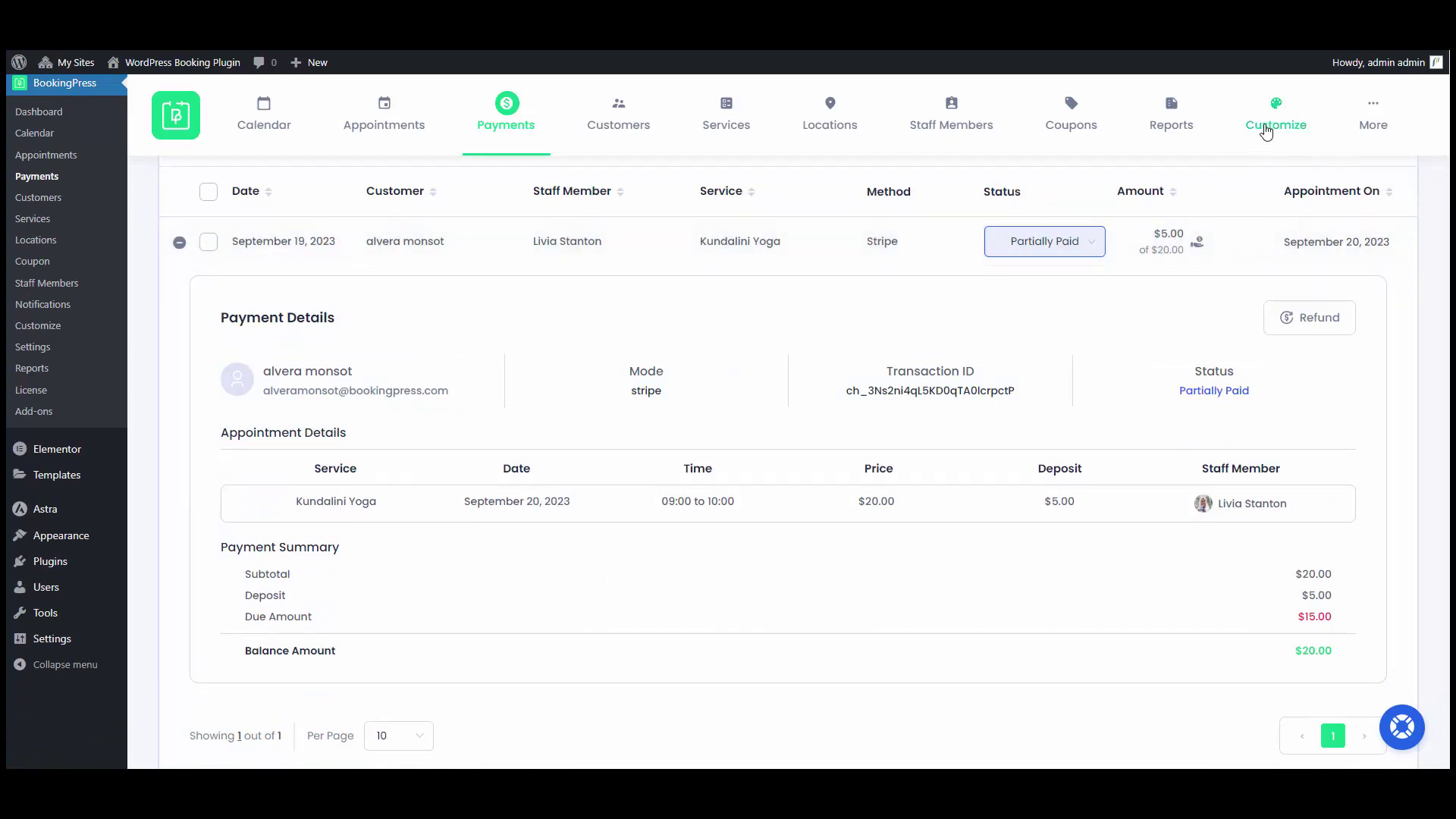
mouse_move(1261, 153)
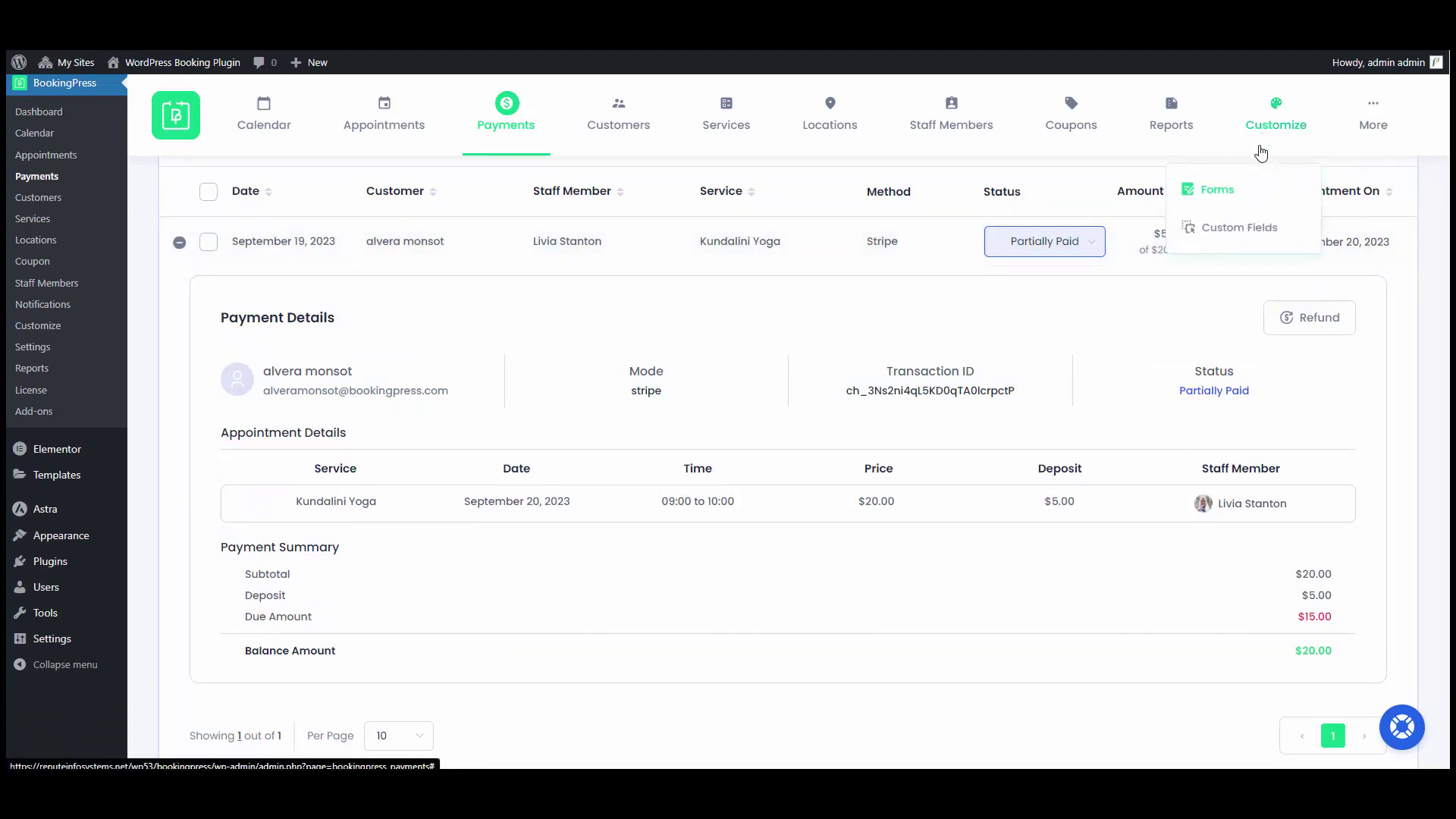
In the booking form customizer, drag Location Selection below Staff Member Selection in the form sequence.
left_click(1248, 193)
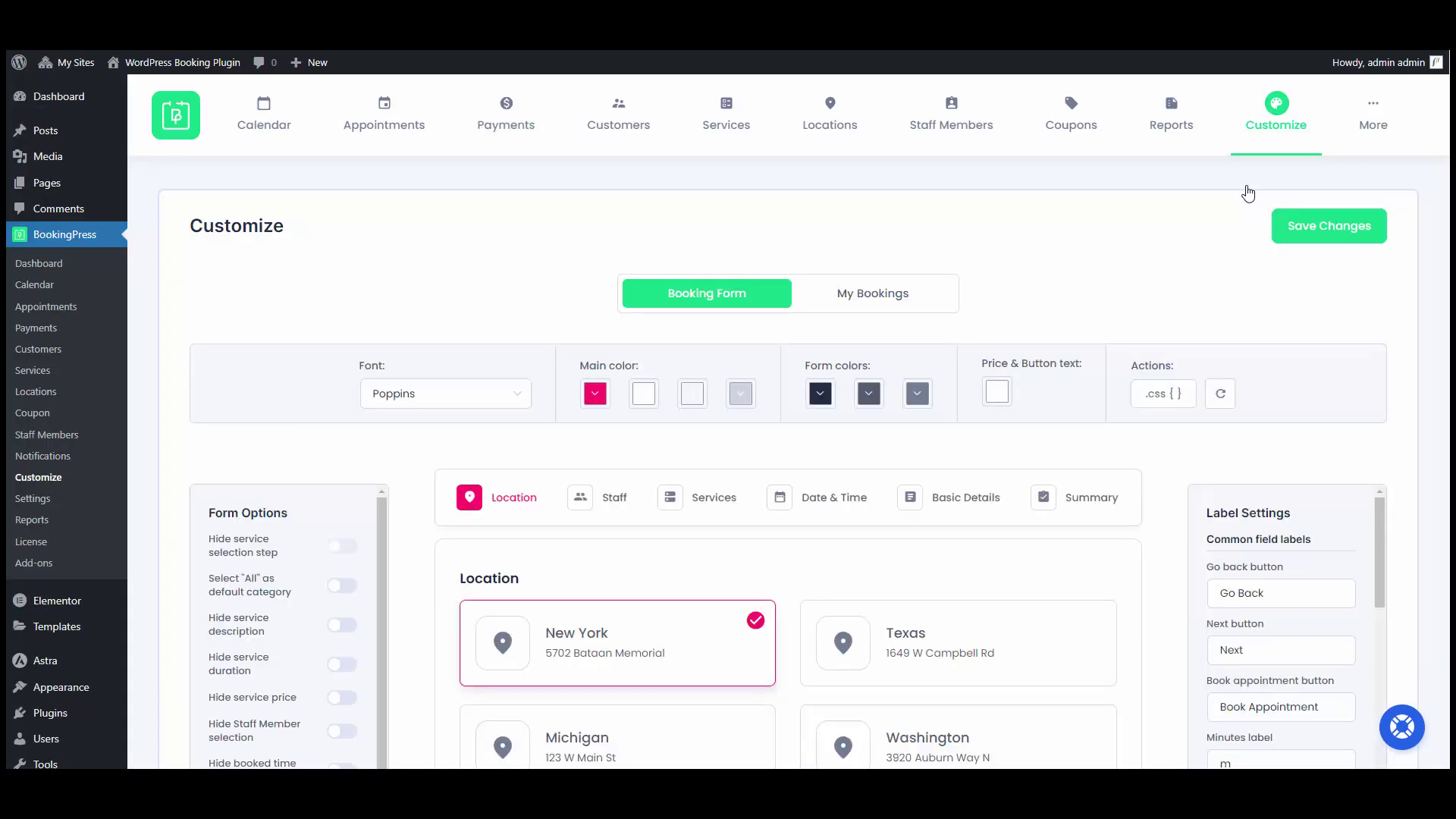
scroll(949, 455, "down", 3)
scroll(935, 448, "down", 3)
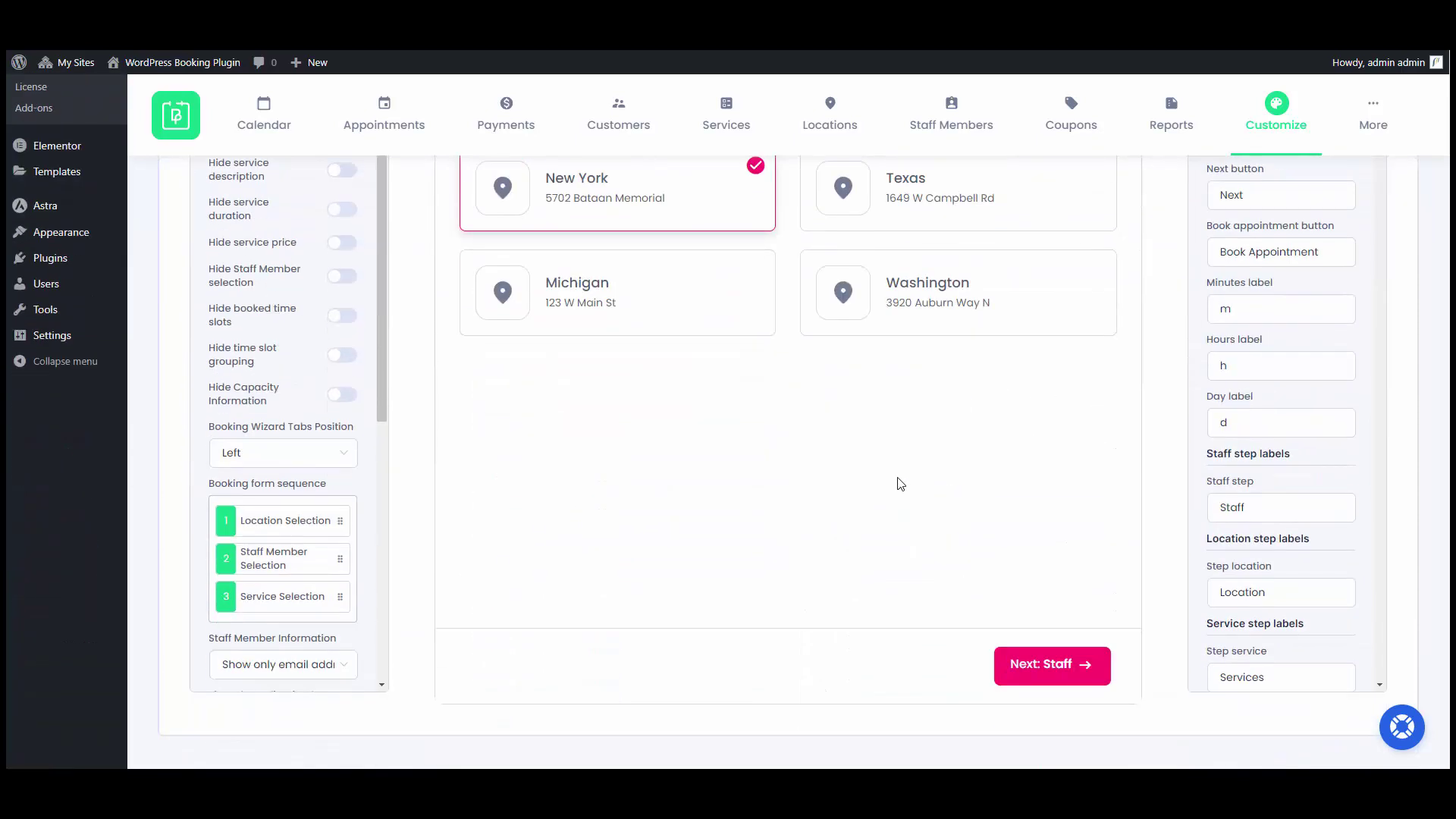
scroll(900, 484, "down", 1)
mouse_move(259, 476)
left_mouse_down()
mouse_move(262, 536)
mouse_move(272, 480)
left_mouse_up()
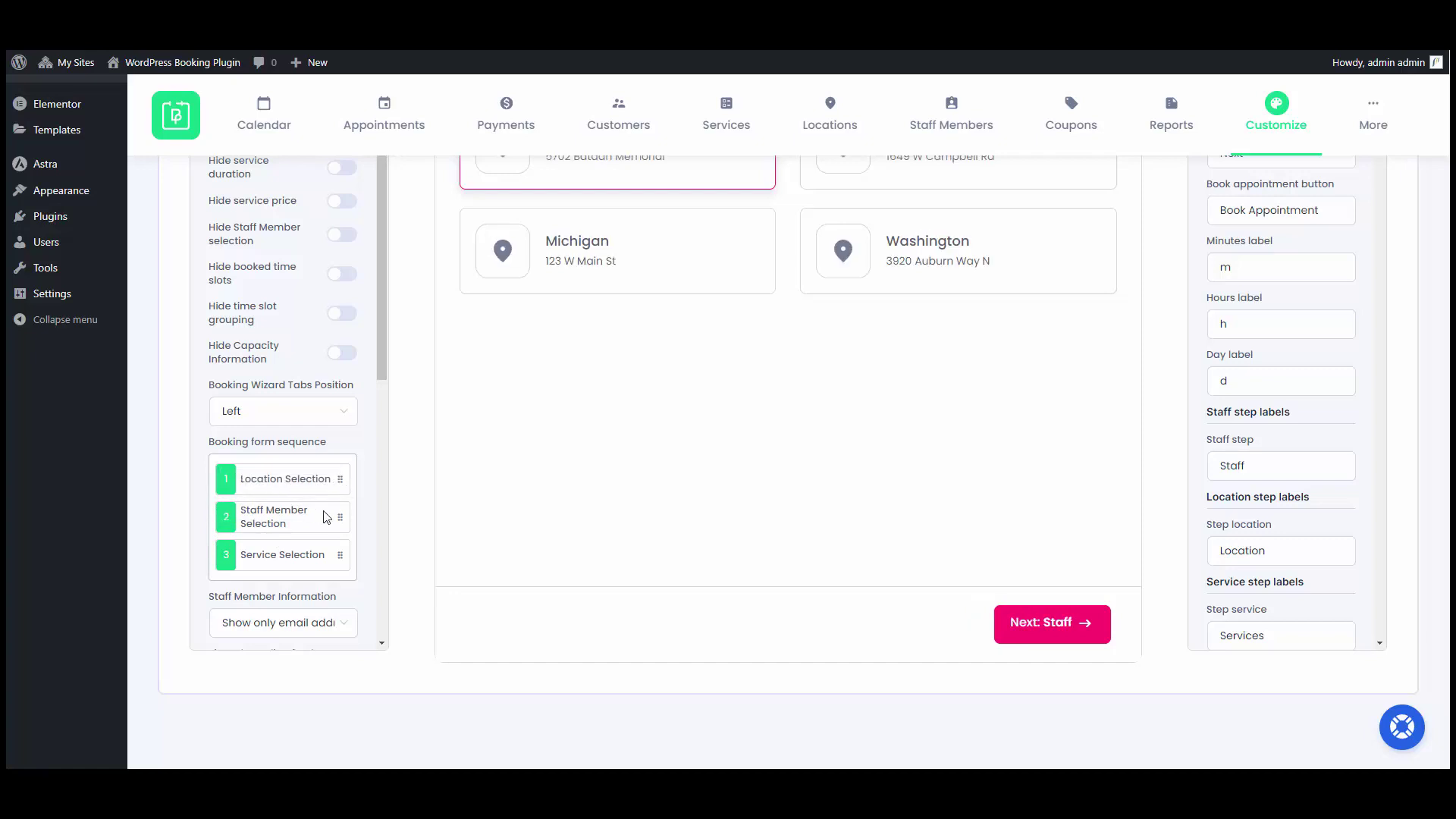